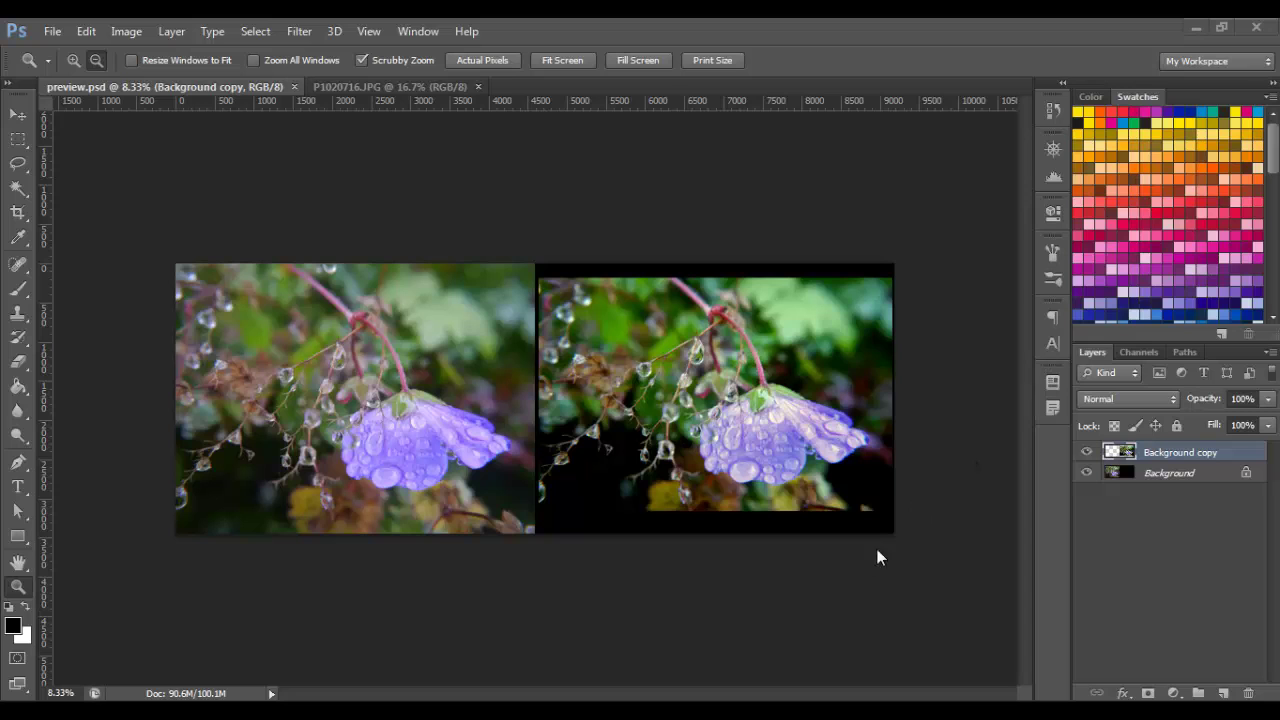
# Inspect the before-and-after flower comparison, then close the preview.psd document.
pyautogui.click(72, 59)
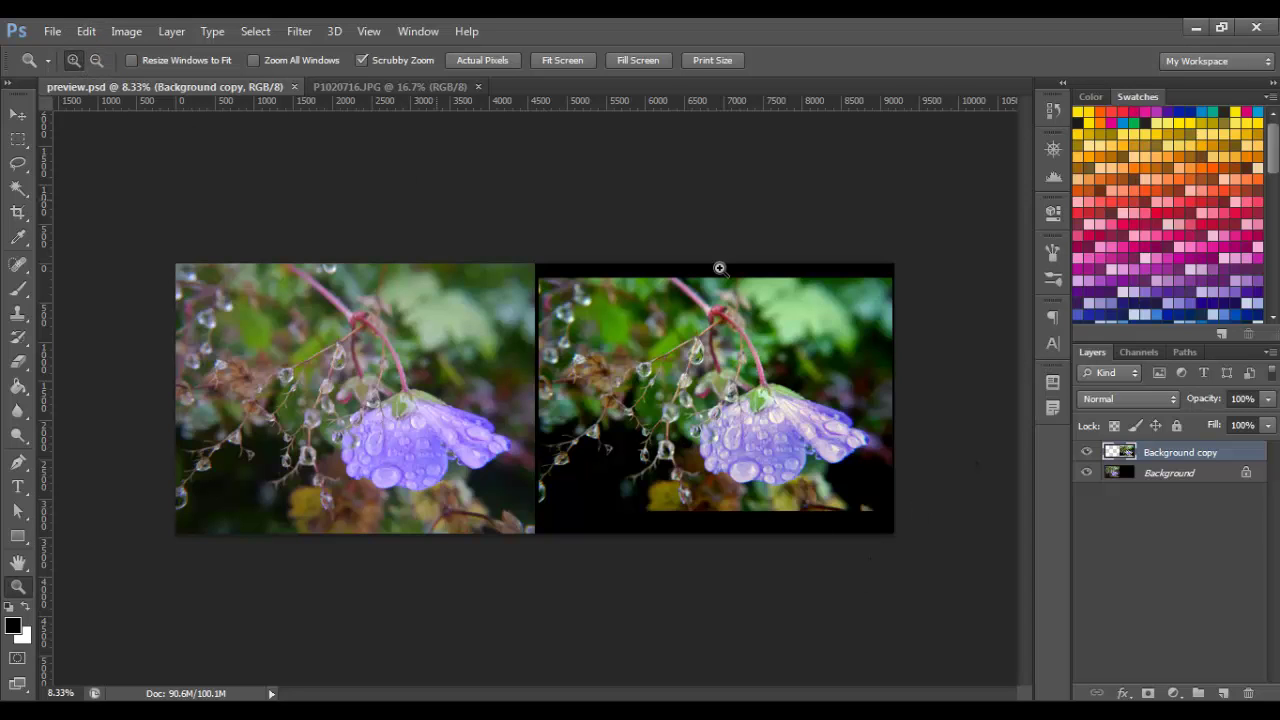
pyautogui.click(765, 458)
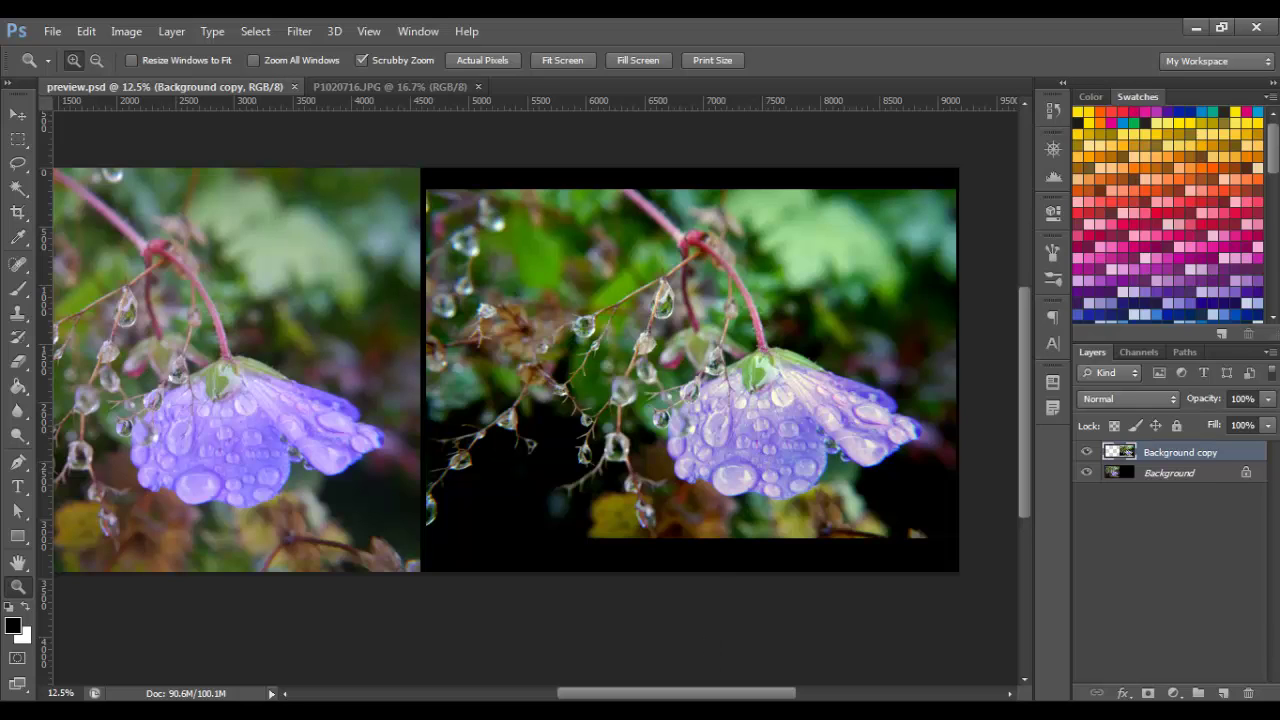
pyautogui.moveTo(740, 697); pyautogui.dragTo(725, 697)
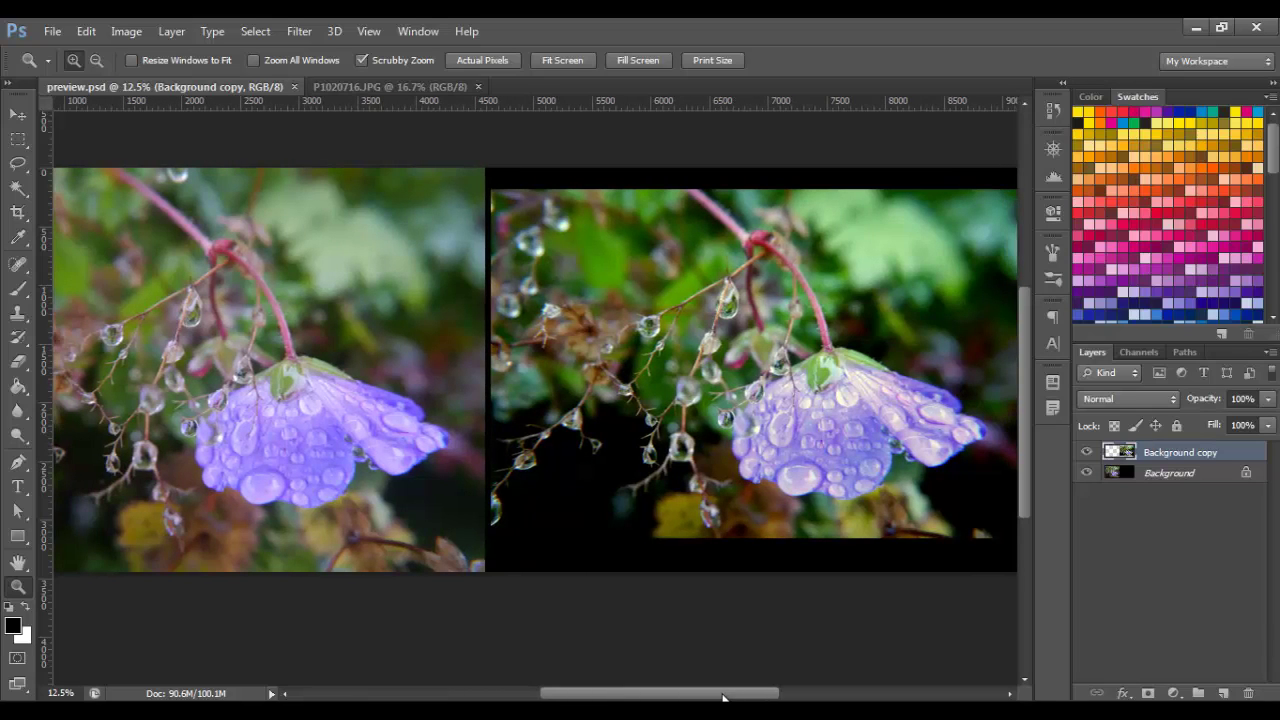
pyautogui.click(467, 338)
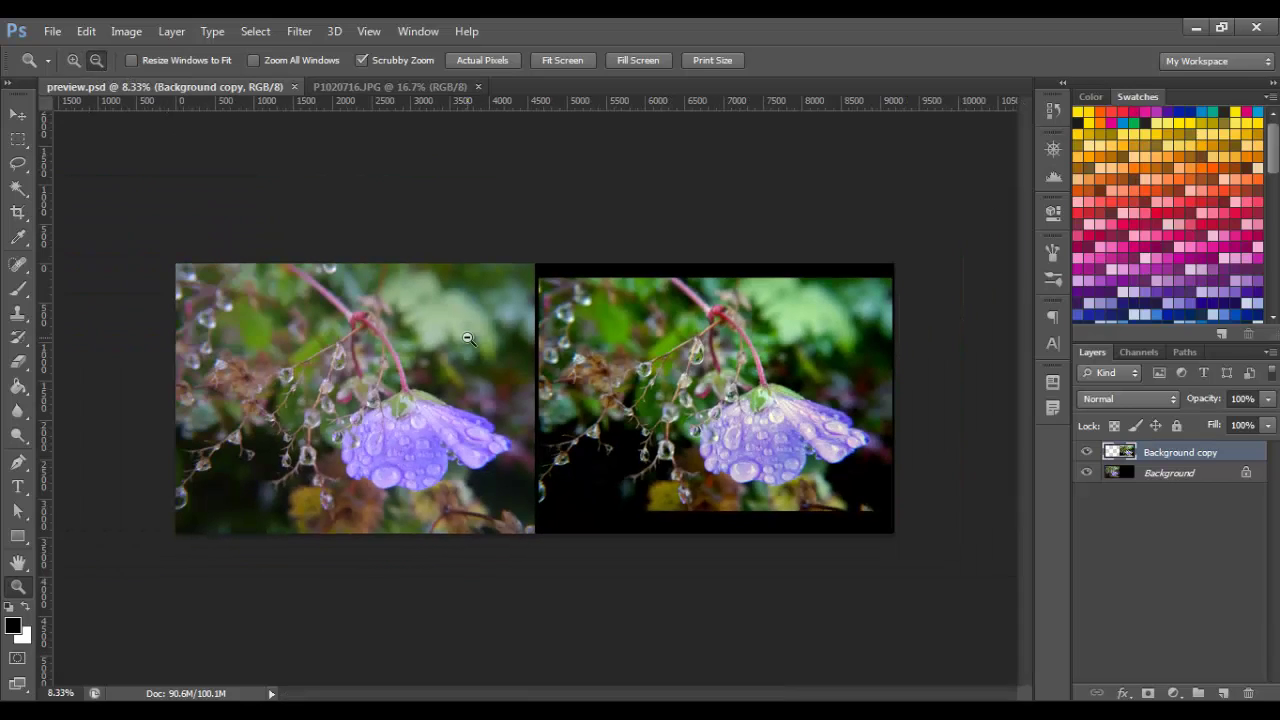
pyautogui.click(294, 87)
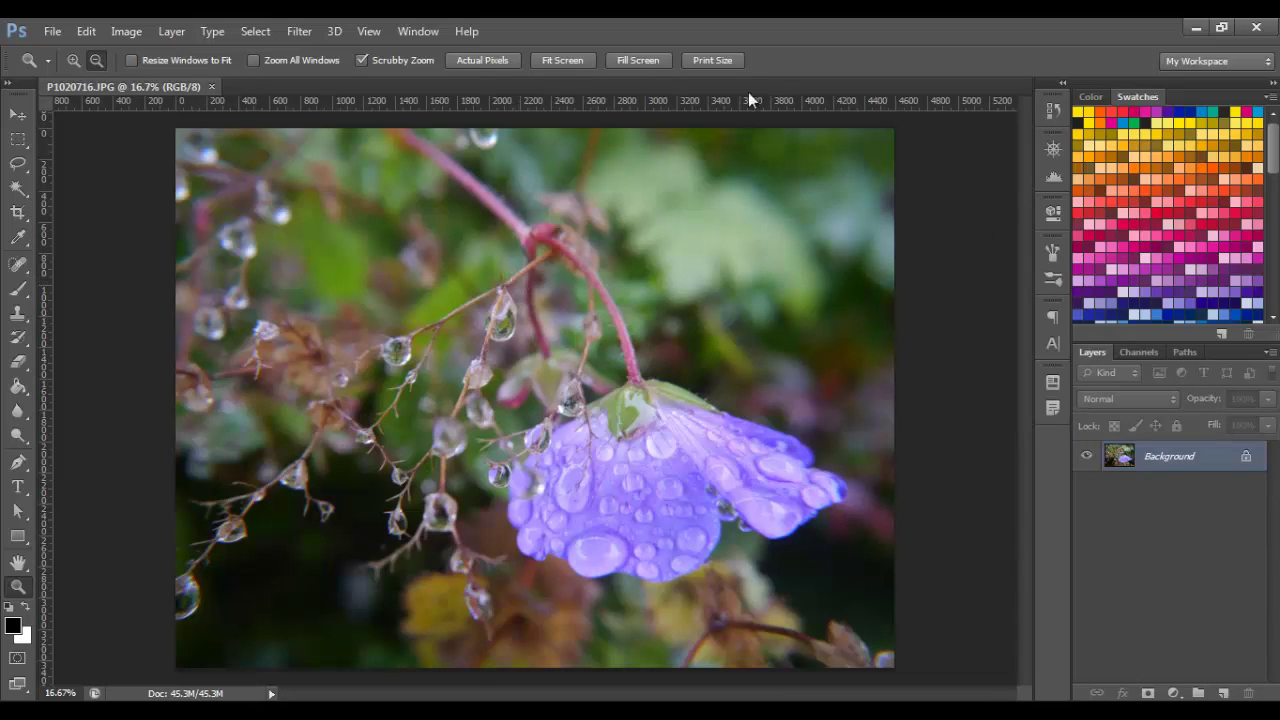
# Bring up the File > Open dialog and dismiss it without opening a file.
pyautogui.click(52, 31)
pyautogui.click(62, 71)
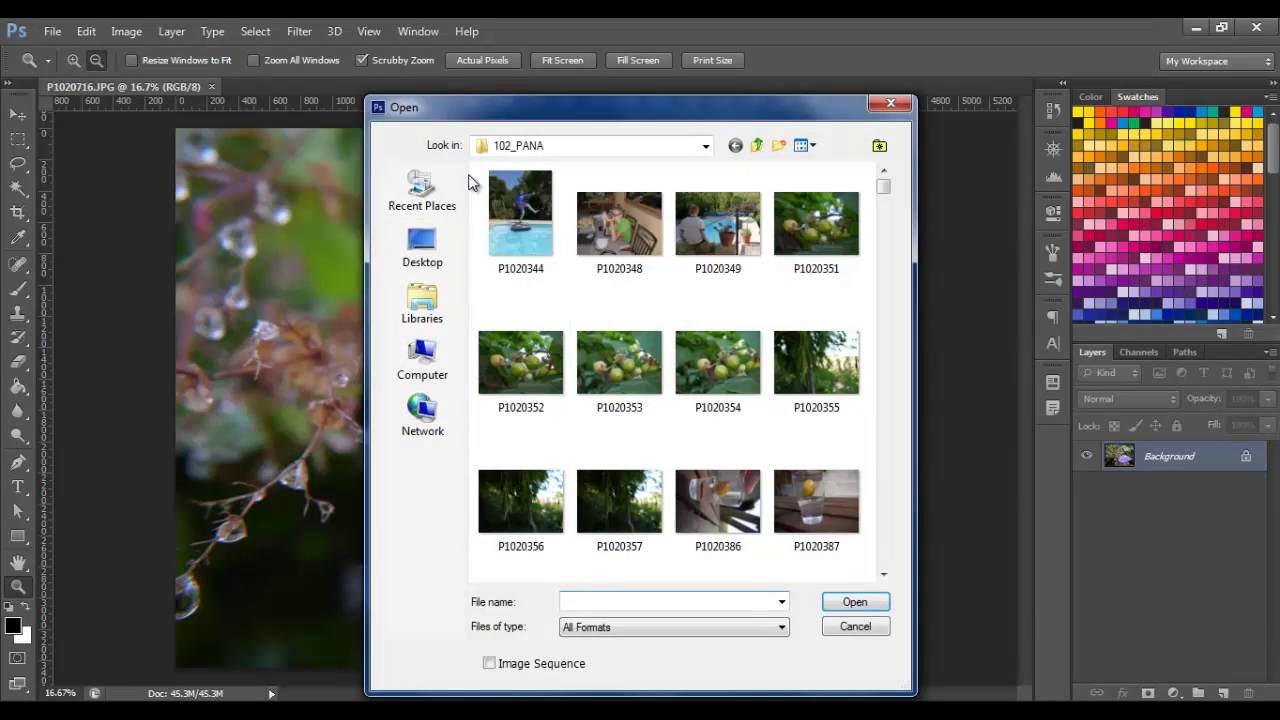
pyautogui.click(890, 104)
pyautogui.press('v')
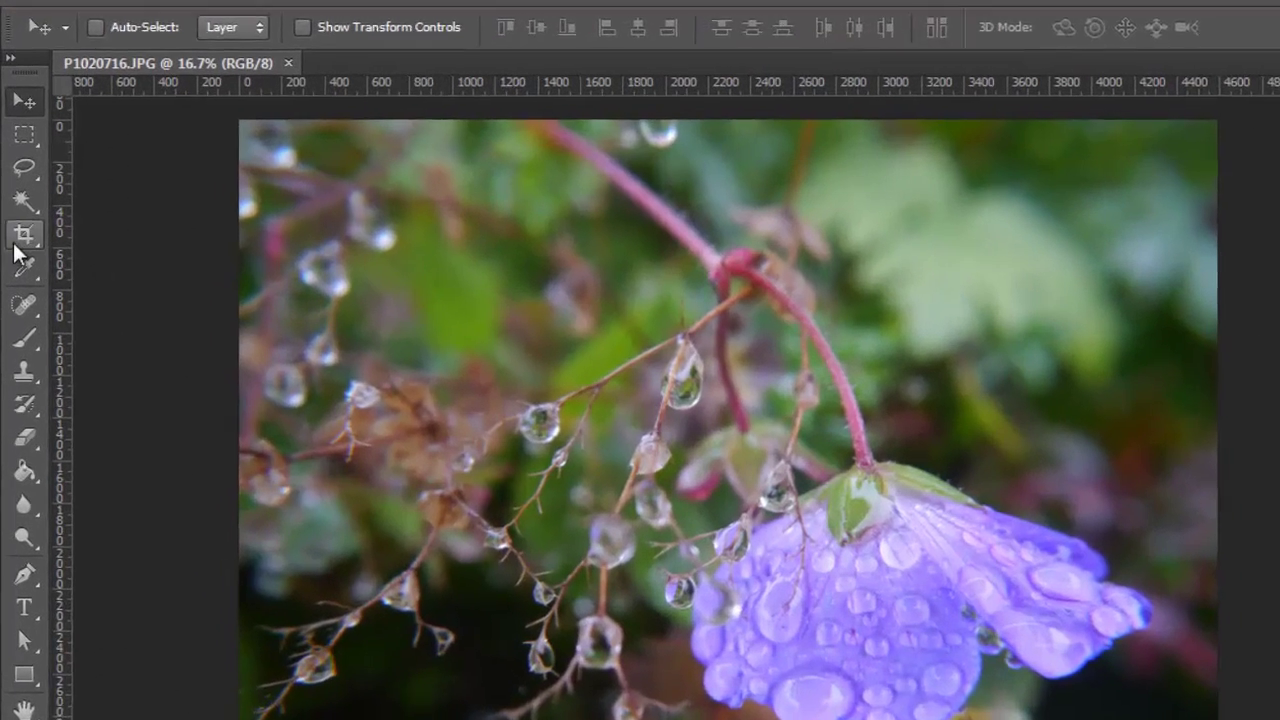
# Crop the flower photo slightly at the top-right and bottom, shrinking it from 45.3M to 39.4M.
pyautogui.click(18, 212)
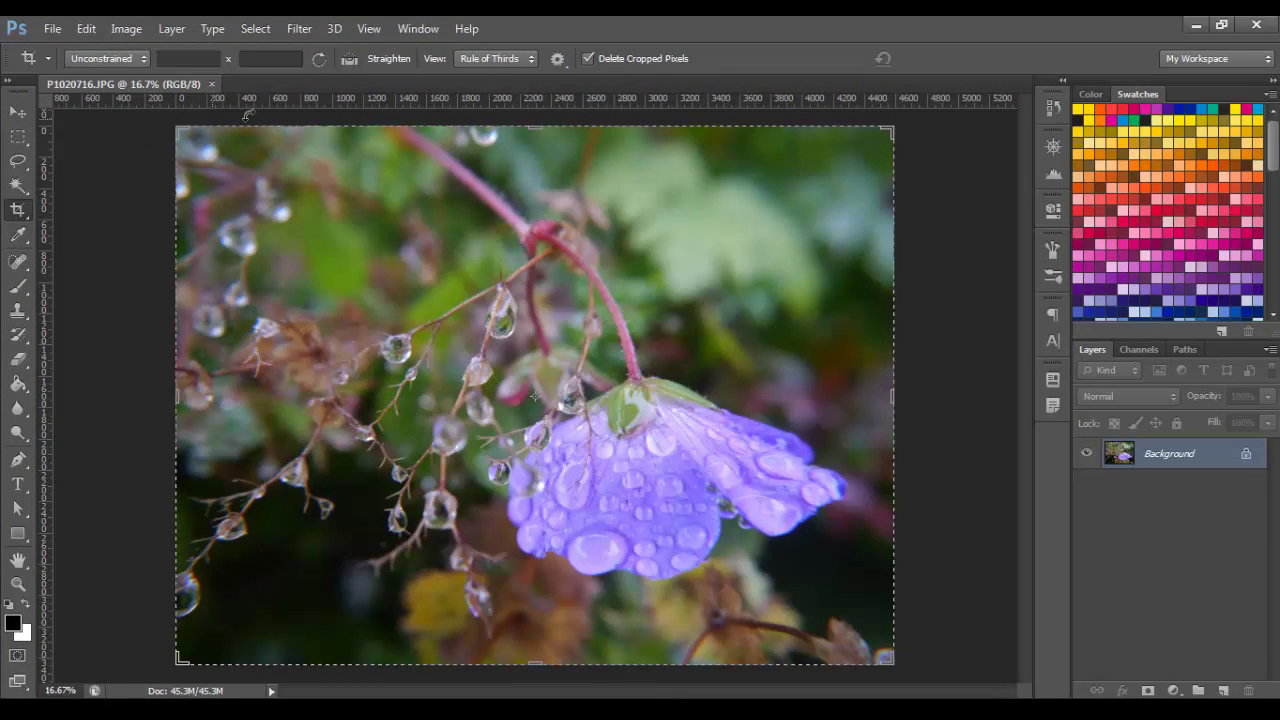
pyautogui.moveTo(891, 128); pyautogui.dragTo(883, 150)
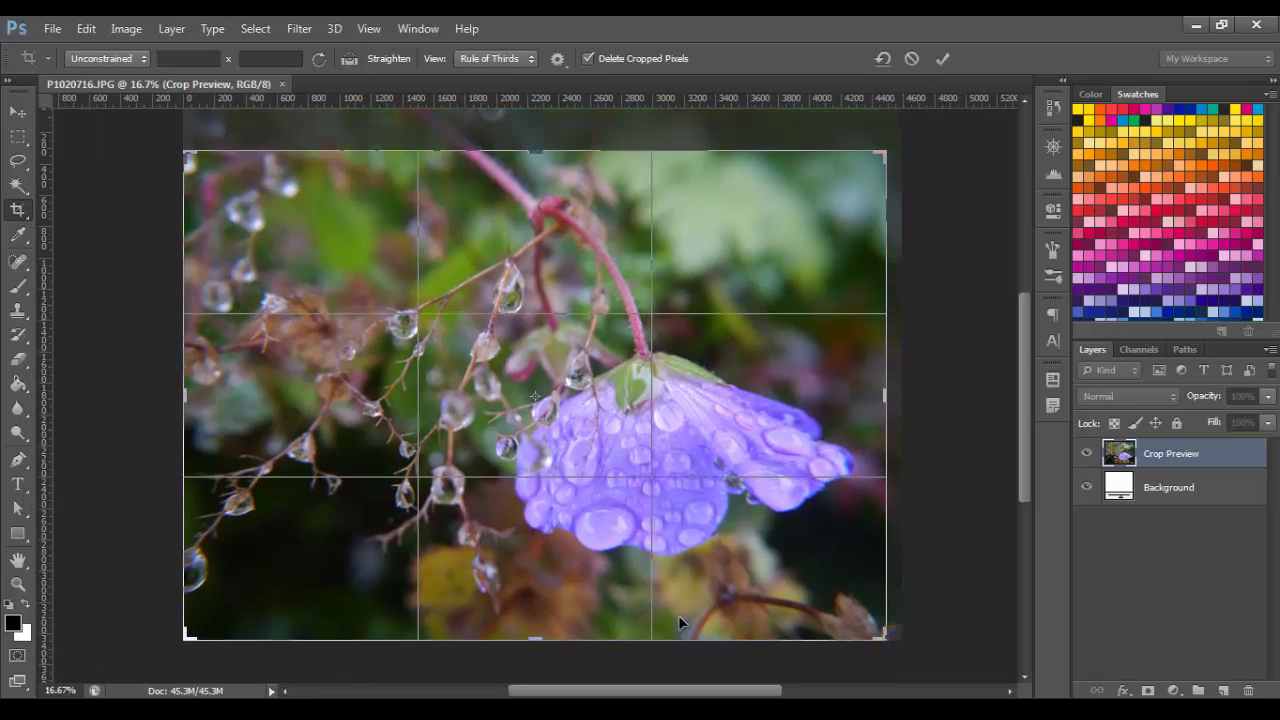
pyautogui.moveTo(884, 636); pyautogui.dragTo(876, 630)
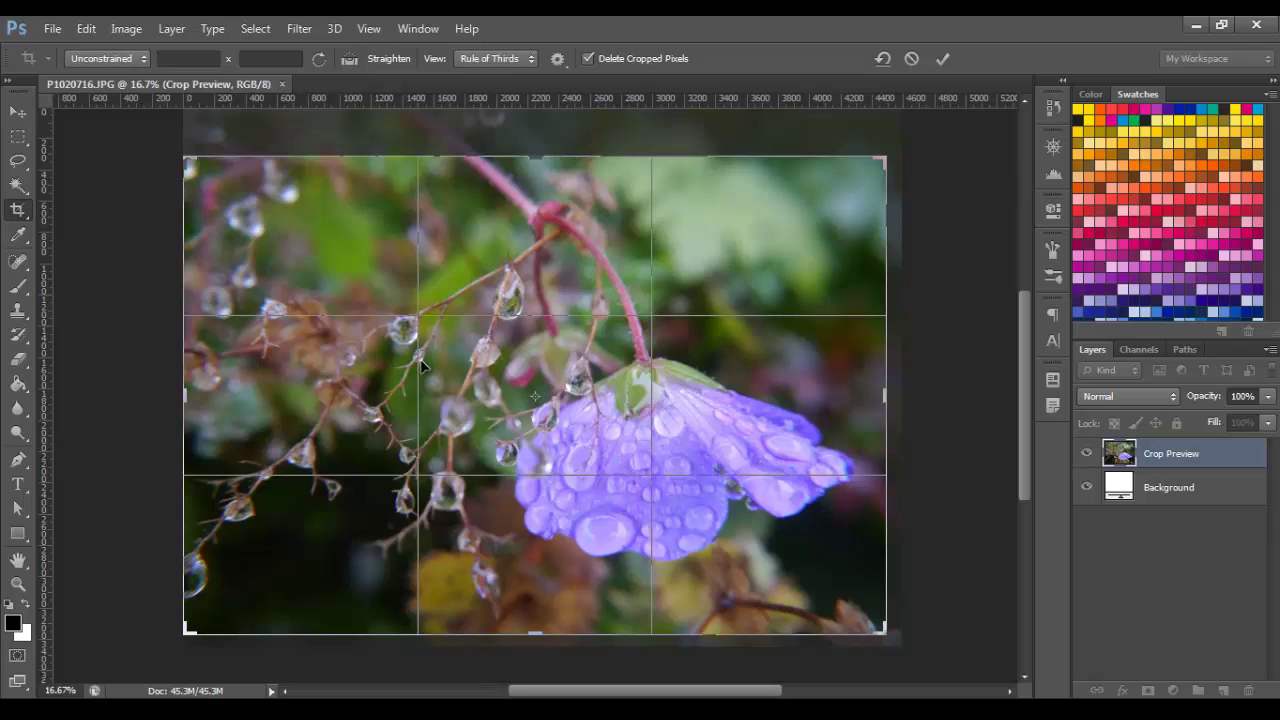
pyautogui.click(943, 59)
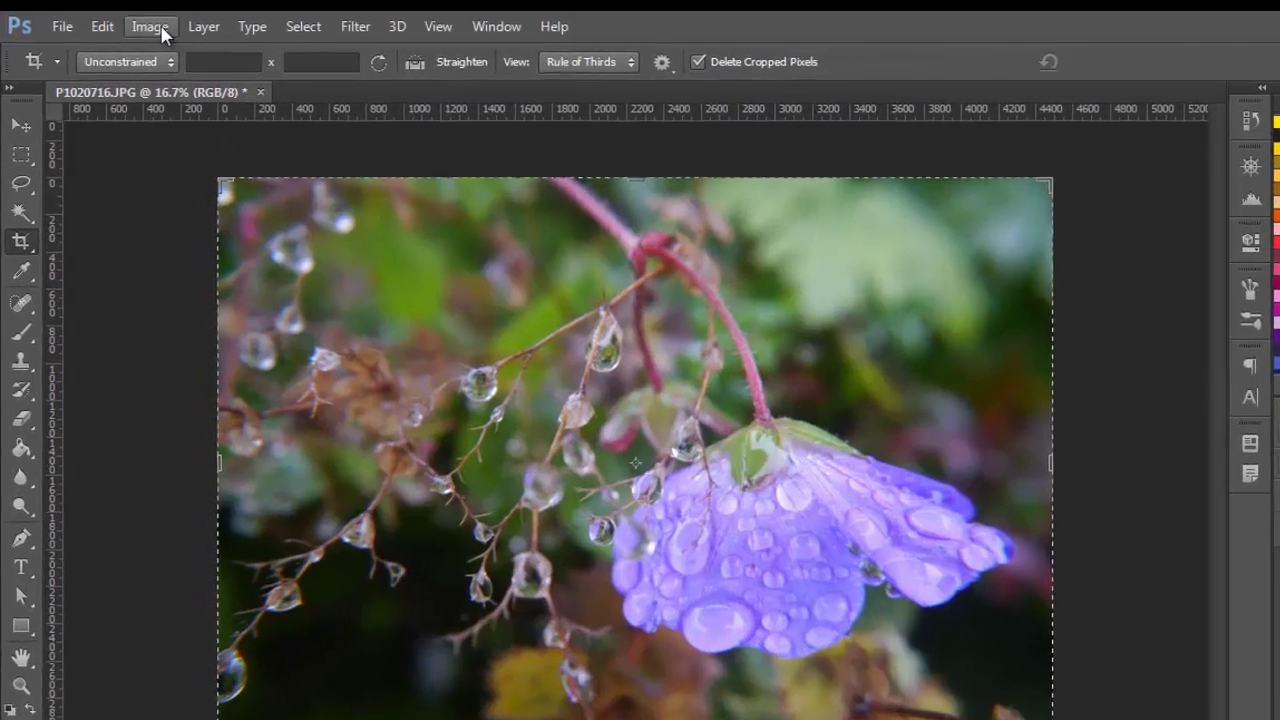
# In Image > Adjustments > Levels, set the black input to 35 and the white input to 237.
pyautogui.click(130, 29)
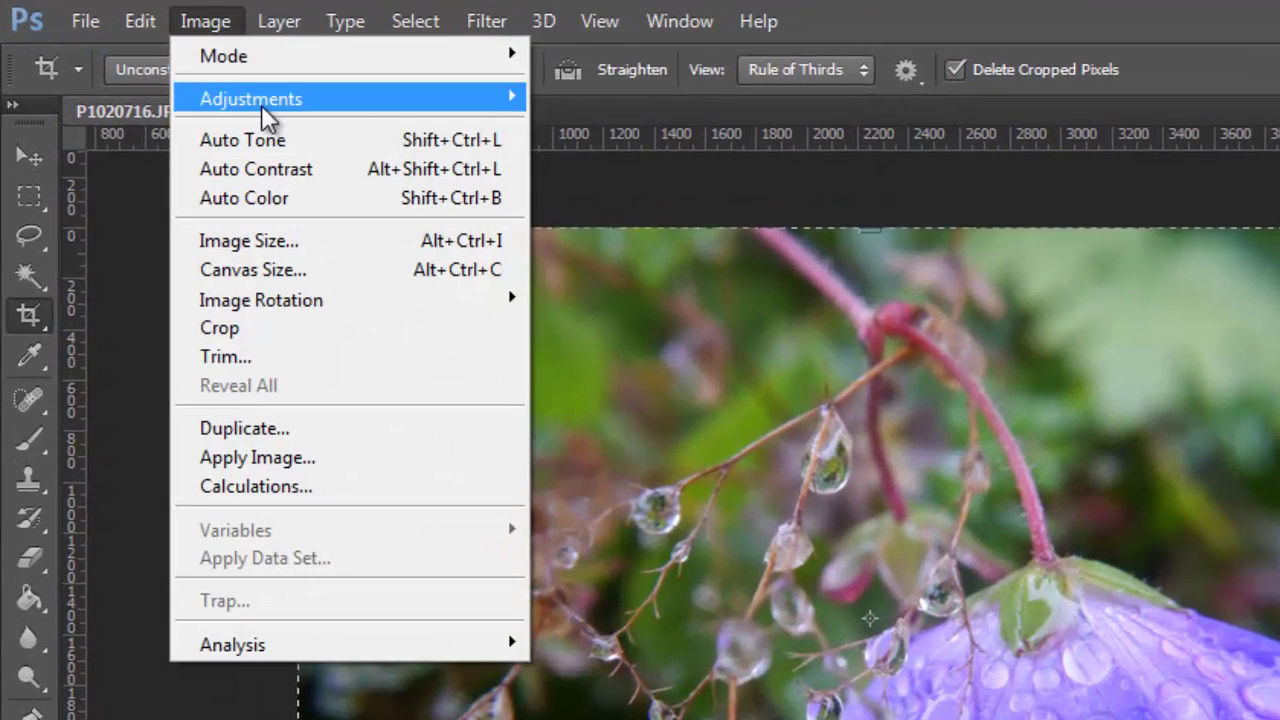
pyautogui.moveTo(240, 95)
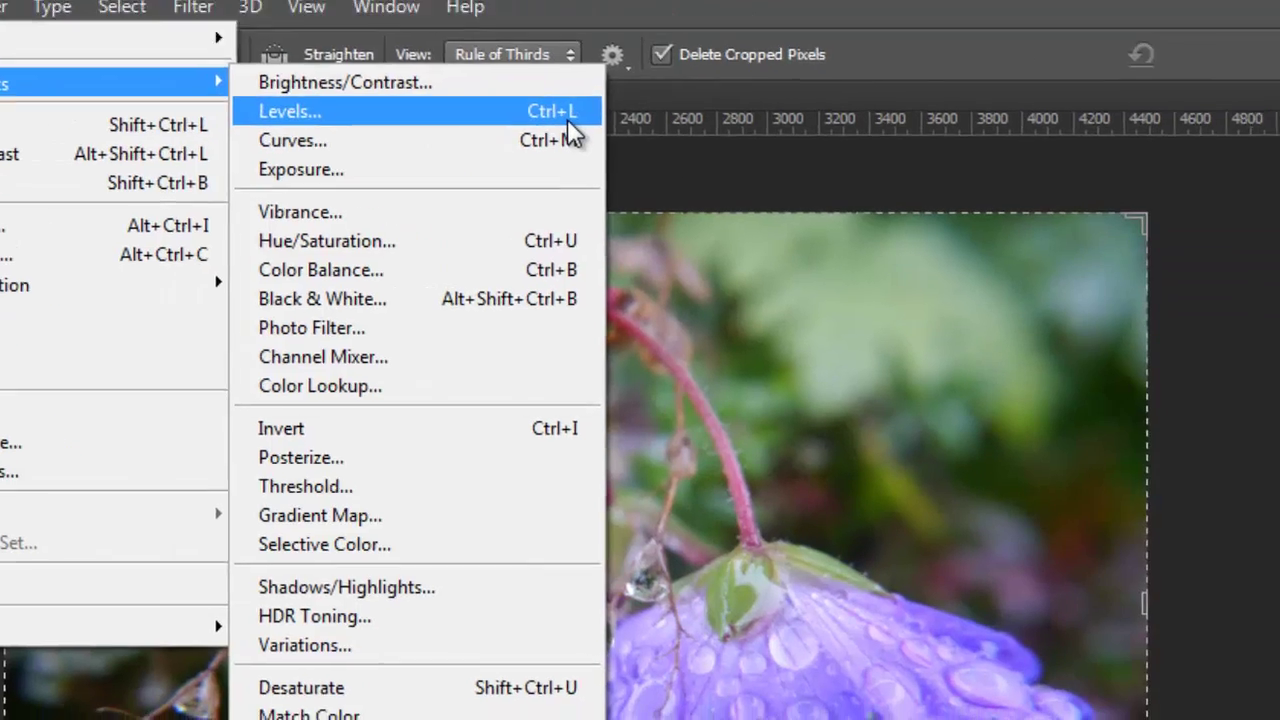
pyautogui.click(862, 130)
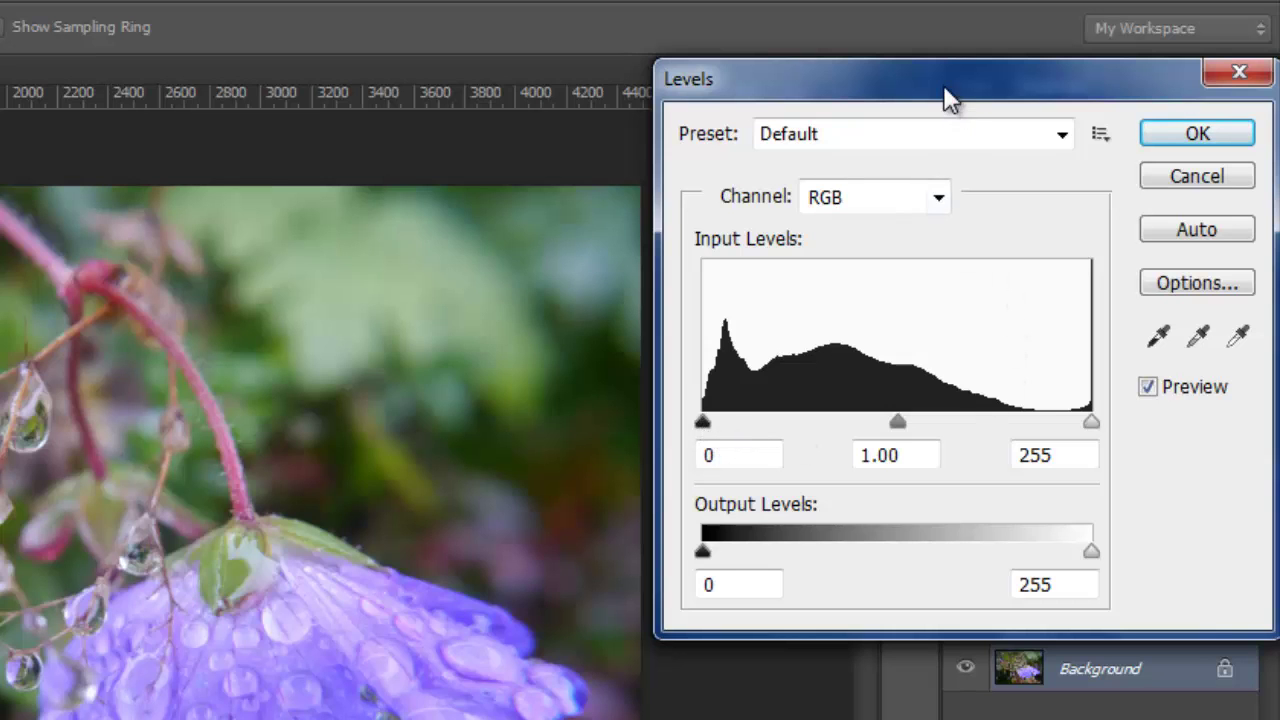
pyautogui.moveTo(943, 84); pyautogui.dragTo(860, 69)
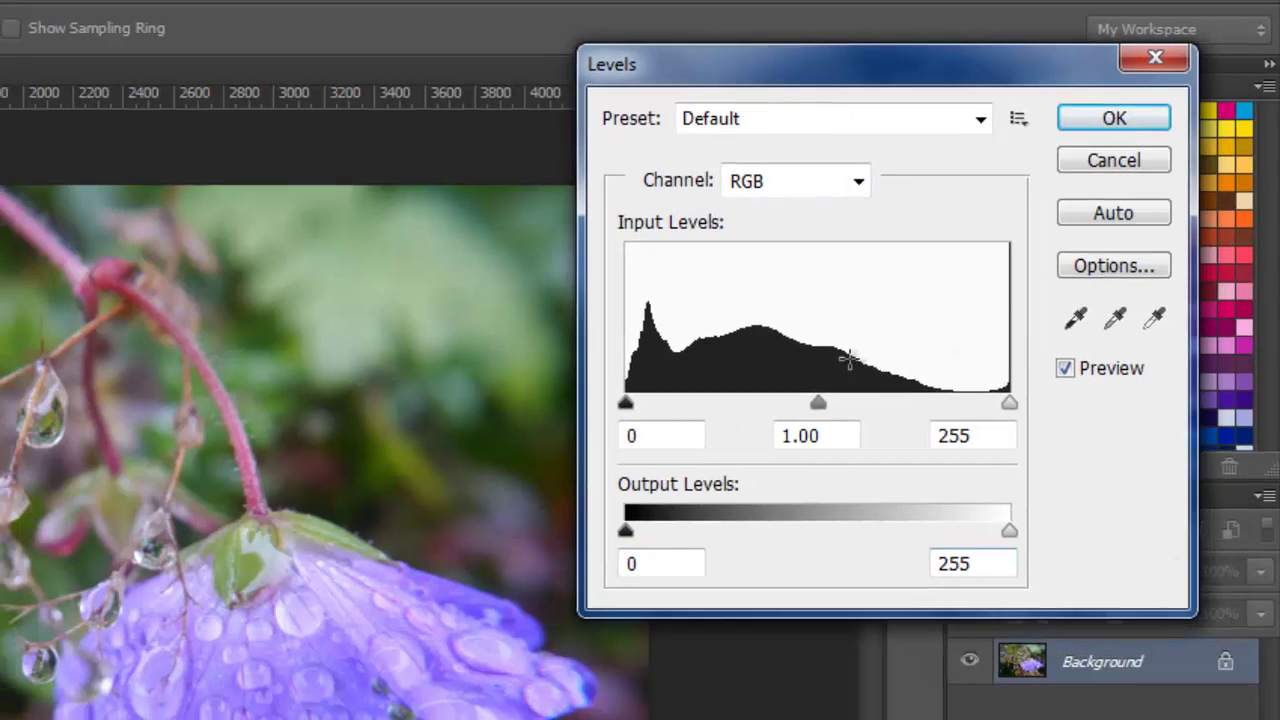
pyautogui.moveTo(625, 400); pyautogui.dragTo(649, 402)
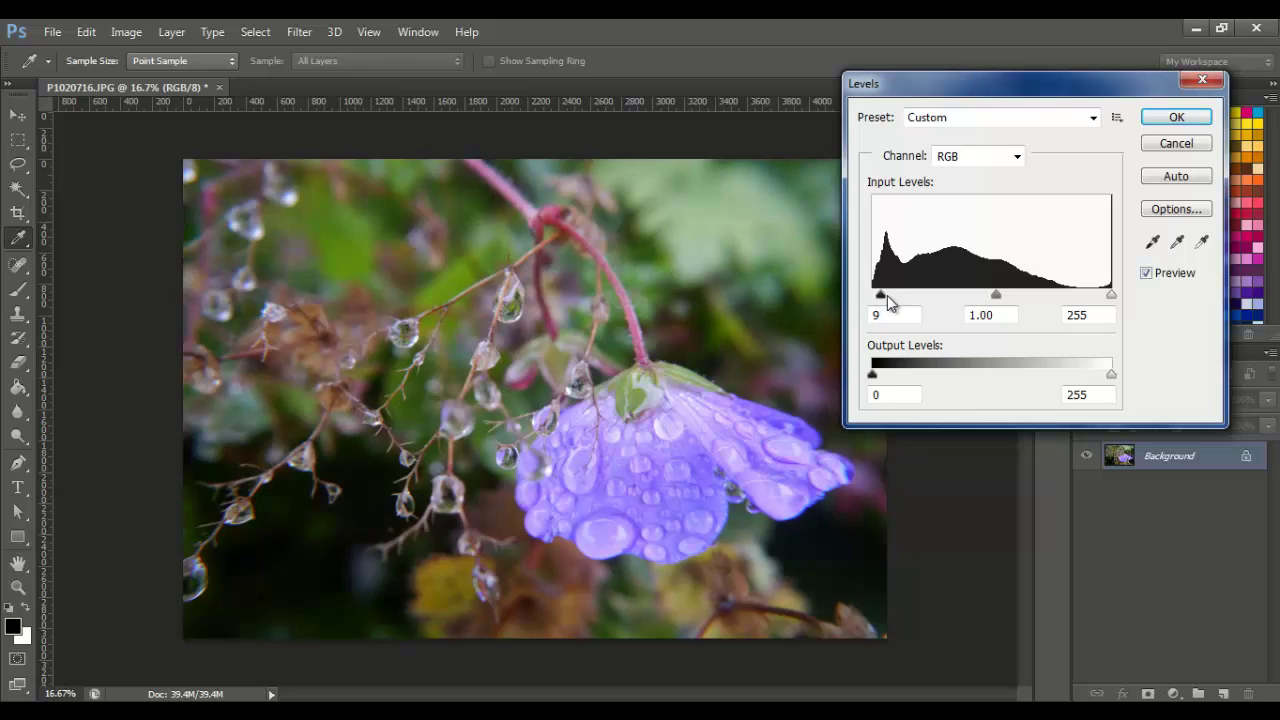
pyautogui.moveTo(887, 297)
pyautogui.mouseDown()
pyautogui.moveTo(962, 300)
pyautogui.moveTo(884, 300)
pyautogui.moveTo(906, 303)
pyautogui.mouseUp()
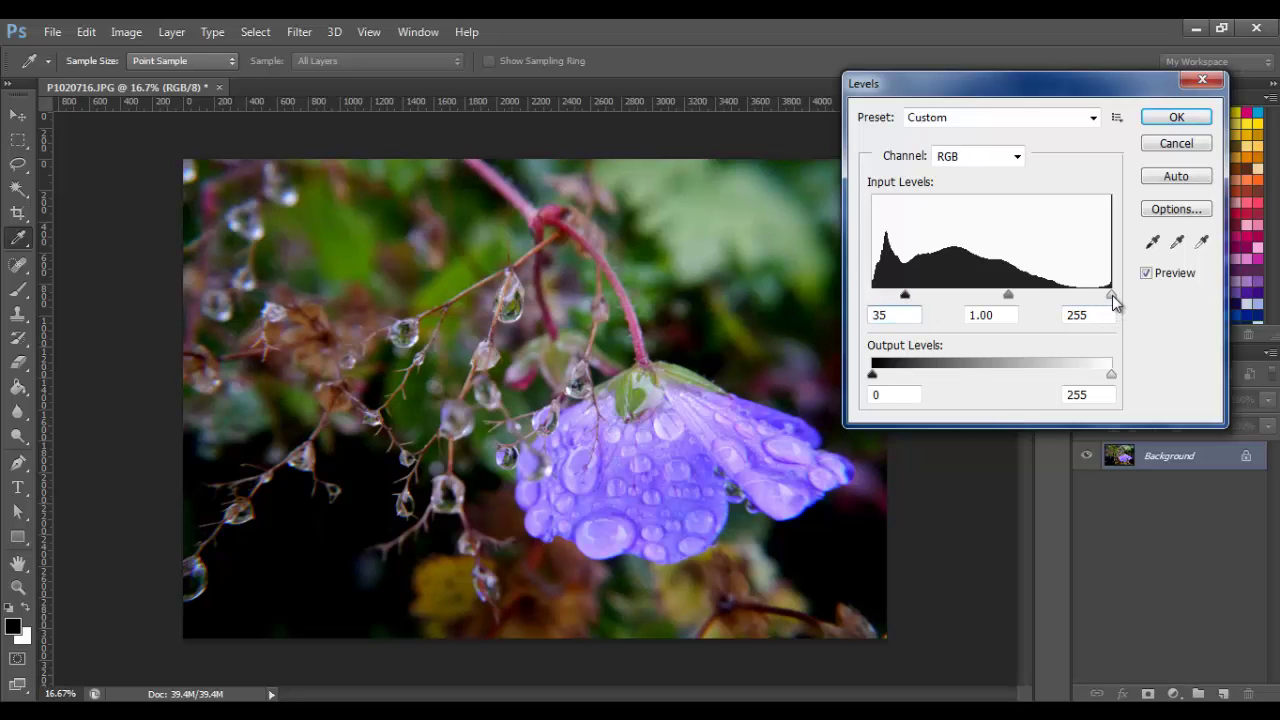
pyautogui.moveTo(1113, 296); pyautogui.dragTo(1106, 303)
pyautogui.moveTo(1106, 302); pyautogui.dragTo(1097, 303)
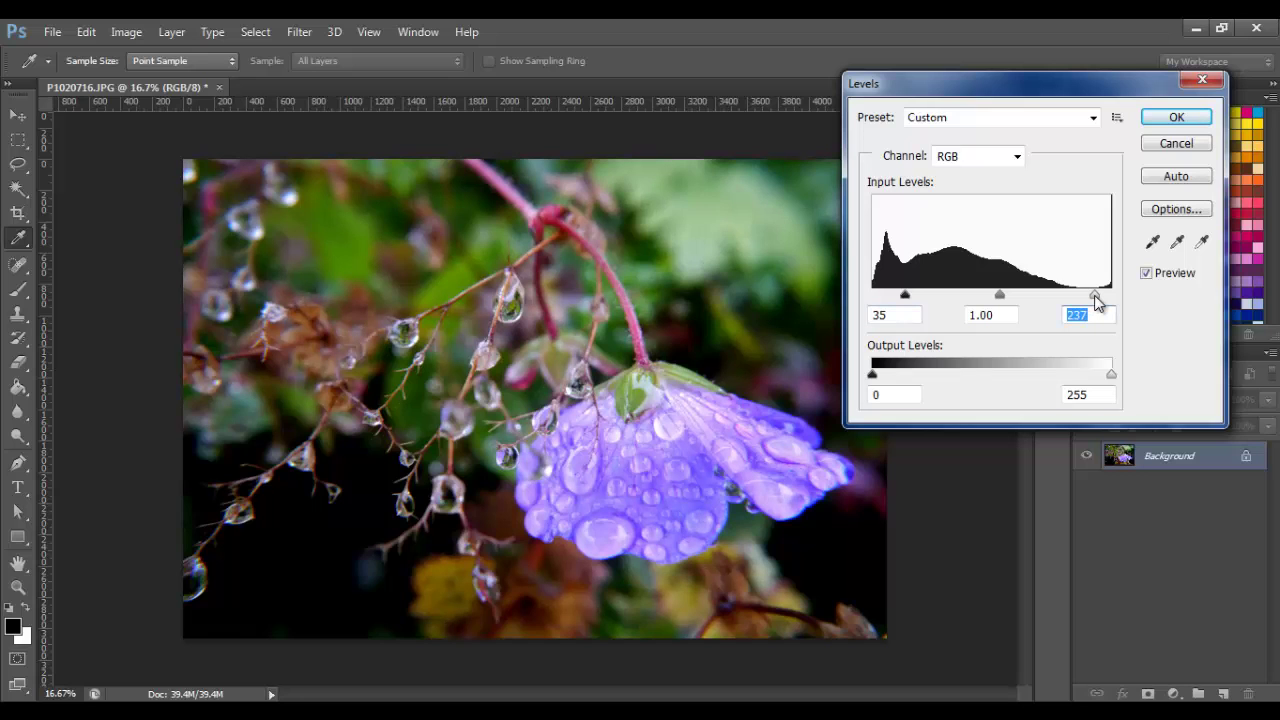
pyautogui.moveTo(1097, 303); pyautogui.dragTo(1021, 300)
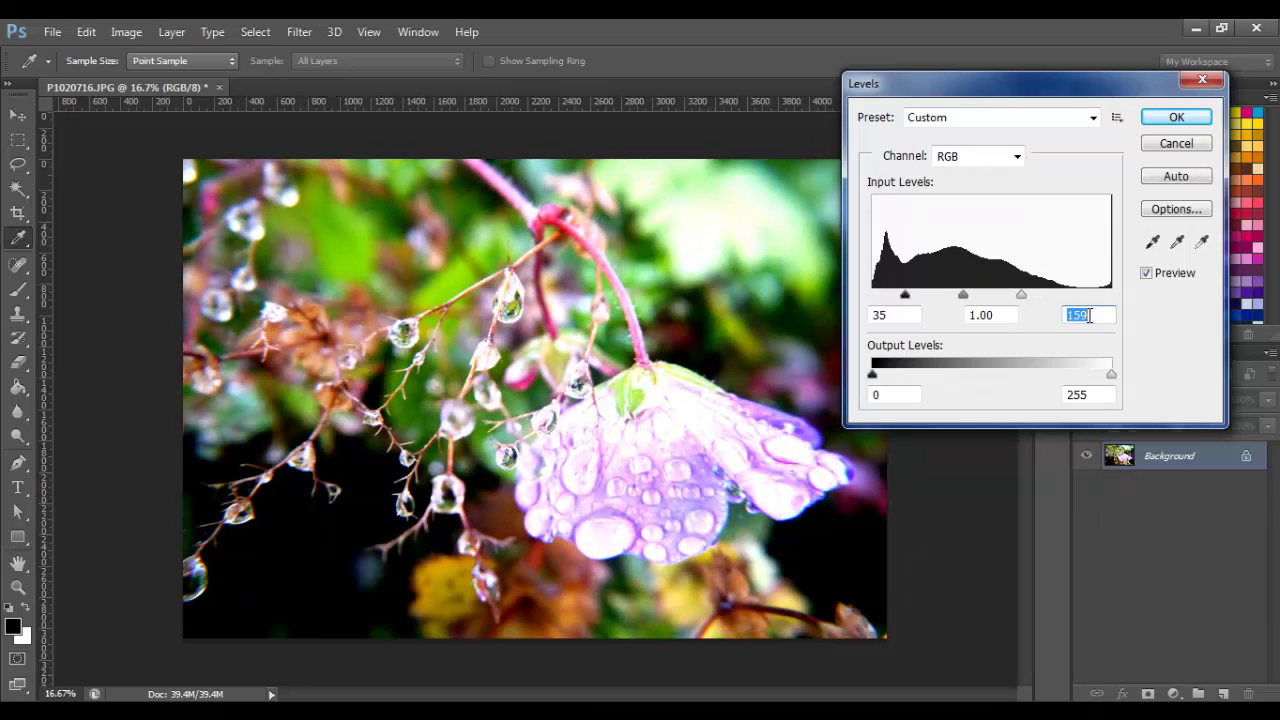
pyautogui.write('237')
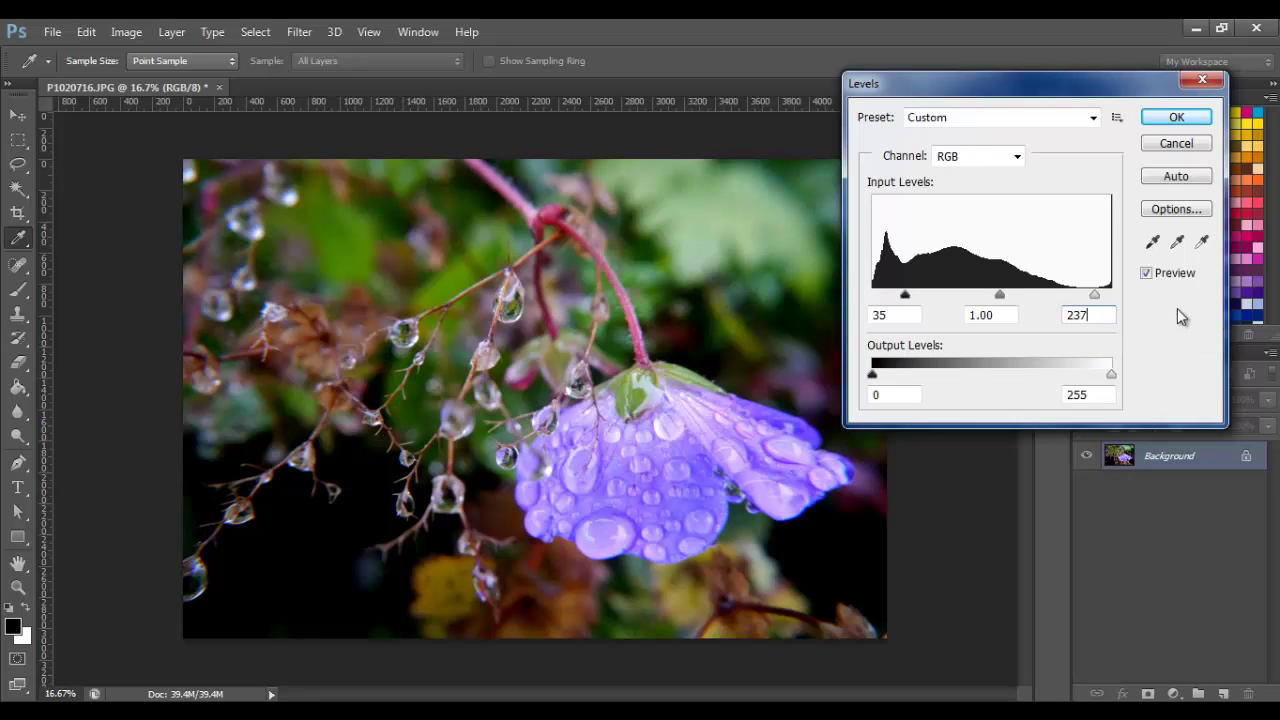
# Compare the Levels result with Preview toggled, then accept the adjustment.
pyautogui.click(1146, 273)
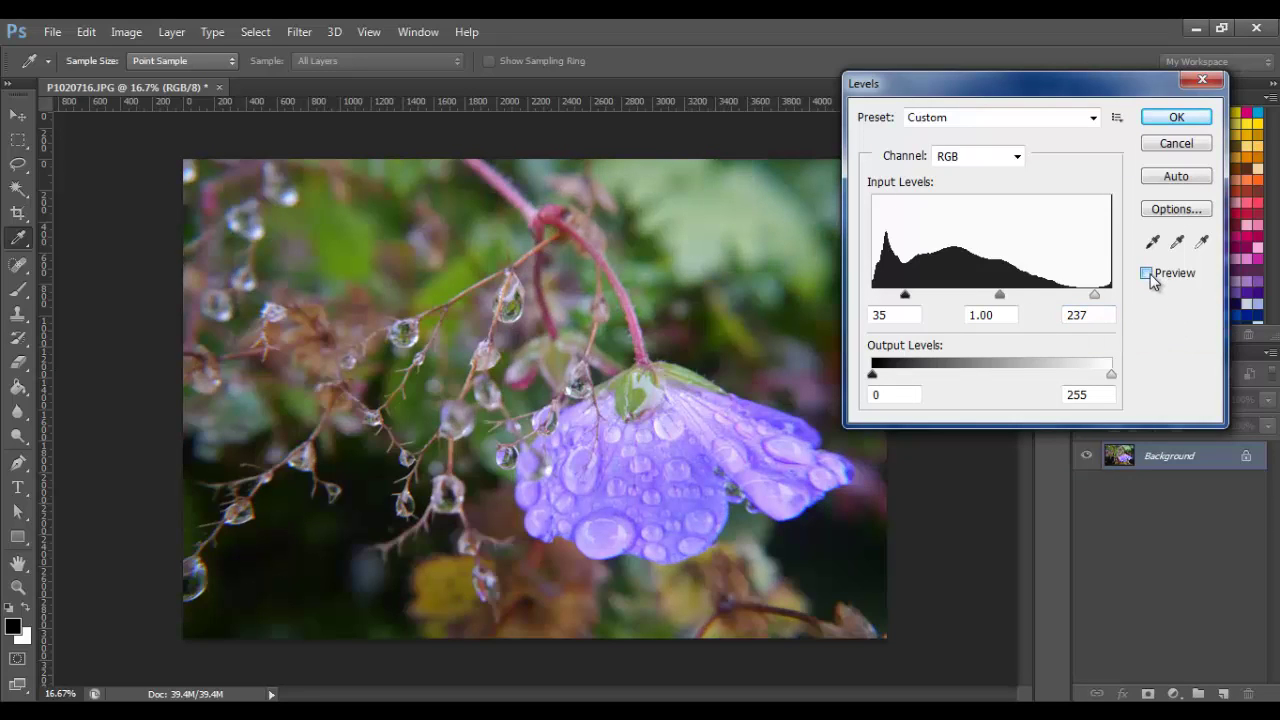
pyautogui.click(1146, 273)
pyautogui.click(1147, 274)
pyautogui.click(1147, 274)
pyautogui.click(1176, 118)
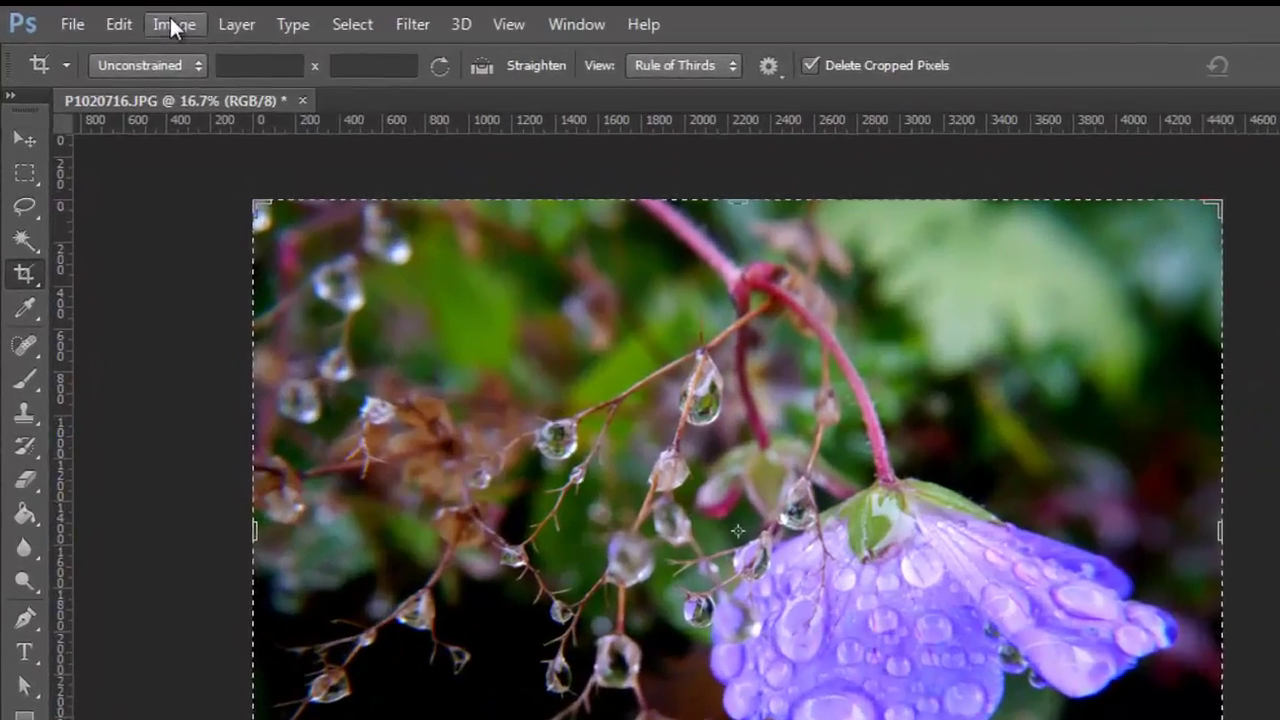
# Open Color Balance and shift the shadows toward green on the Magenta/Green slider.
pyautogui.click(126, 32)
pyautogui.moveTo(214, 94)
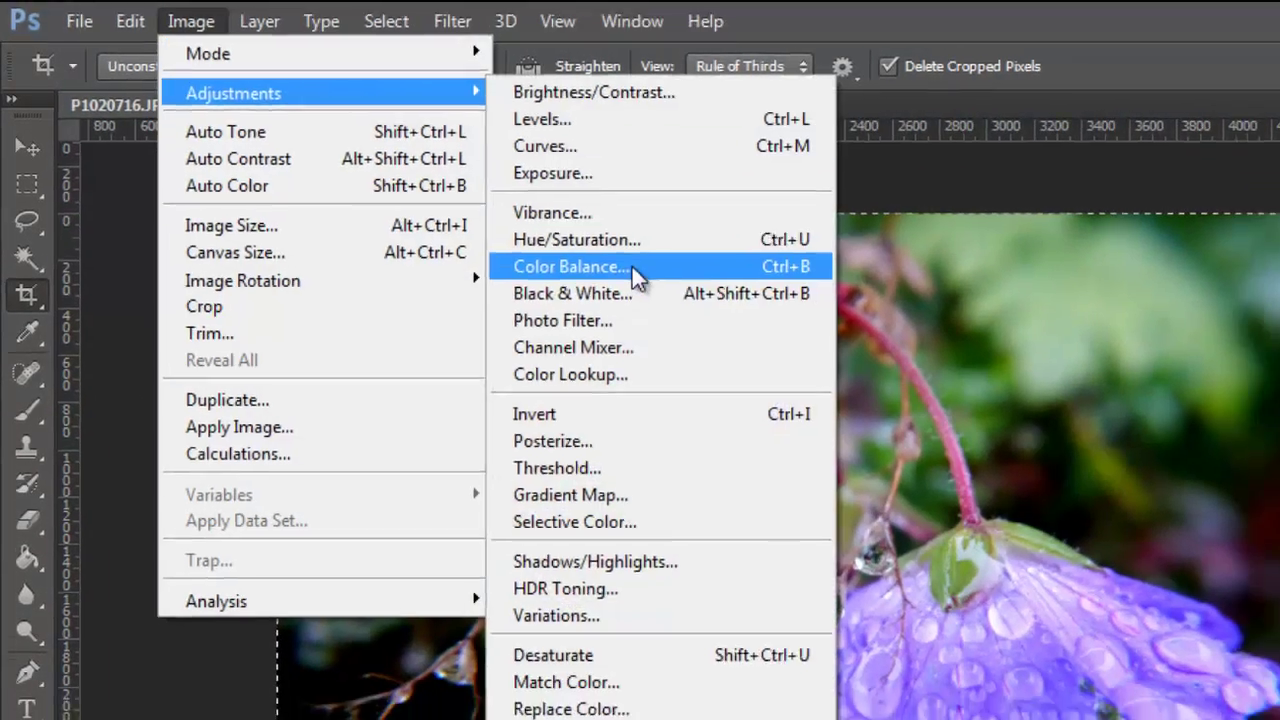
pyautogui.click(631, 264)
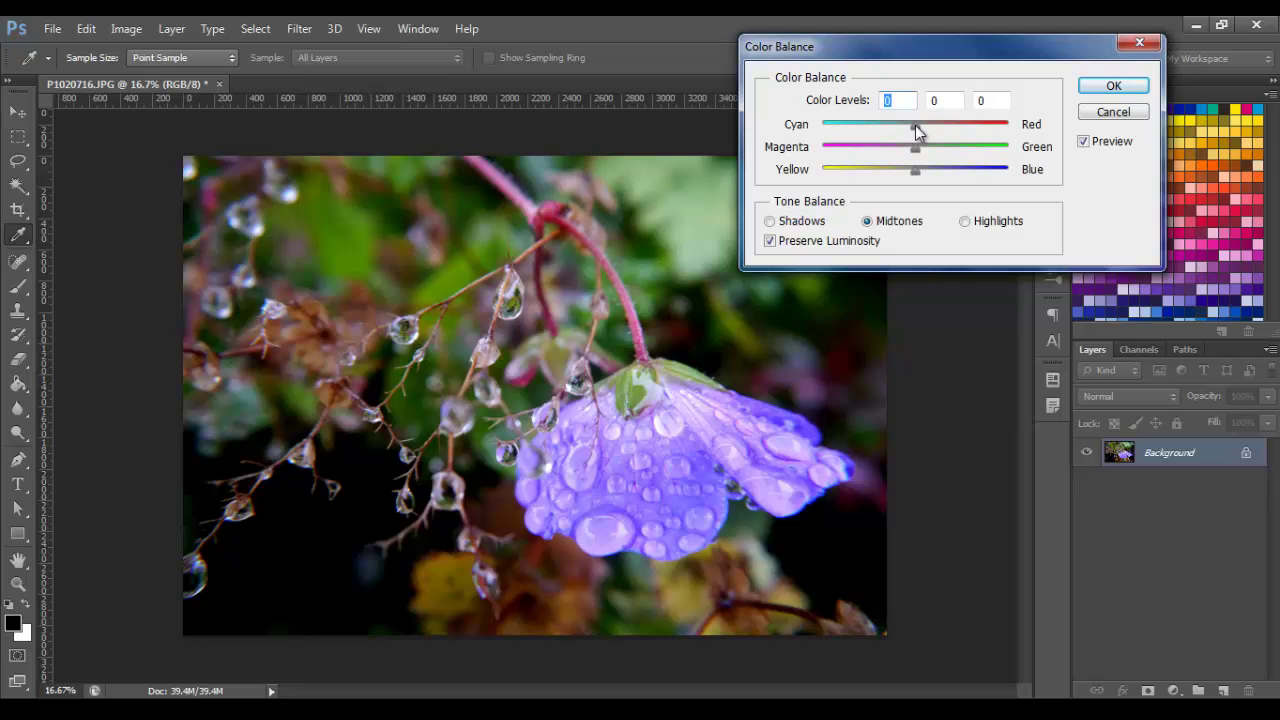
pyautogui.moveTo(942, 128); pyautogui.dragTo(1012, 130)
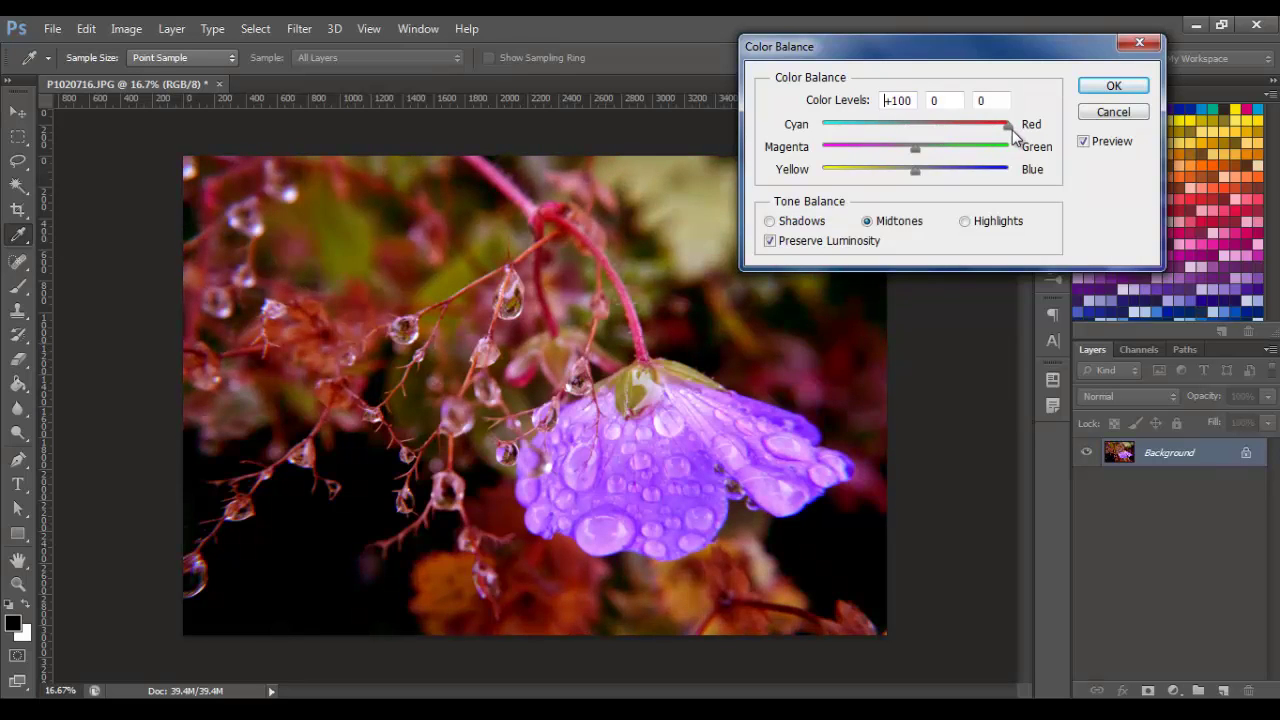
pyautogui.write('0')
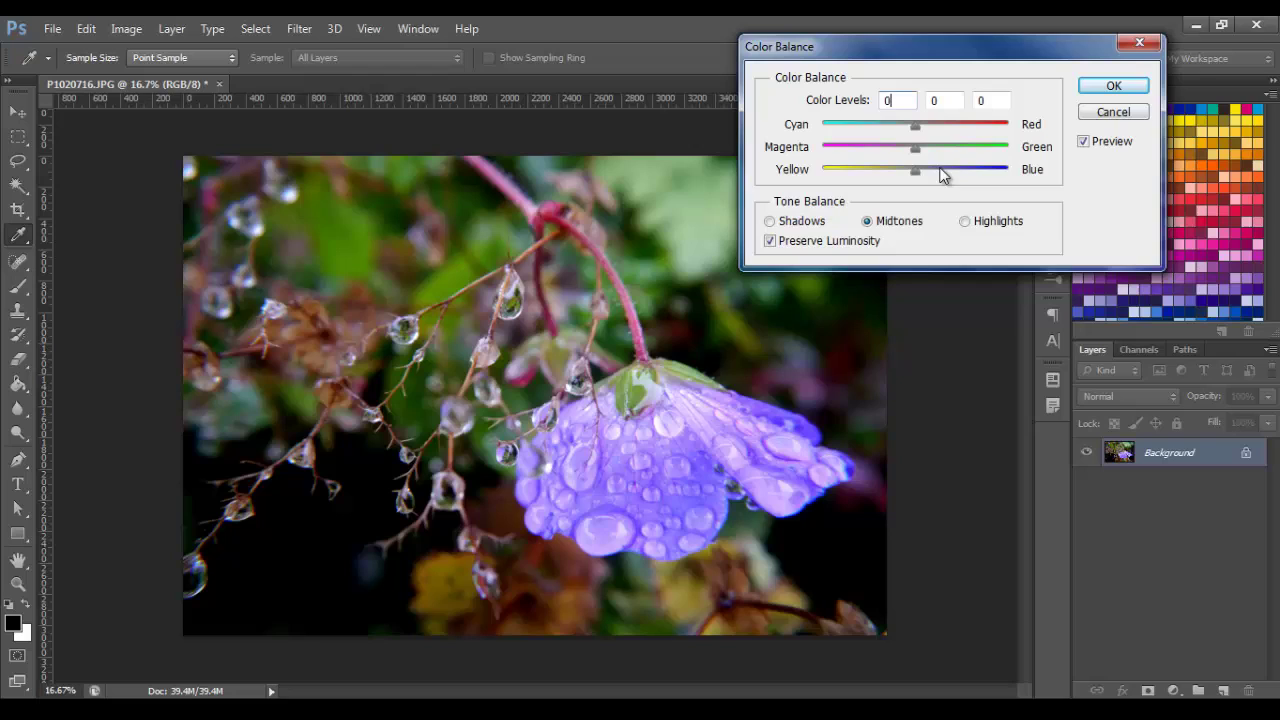
pyautogui.click(800, 222)
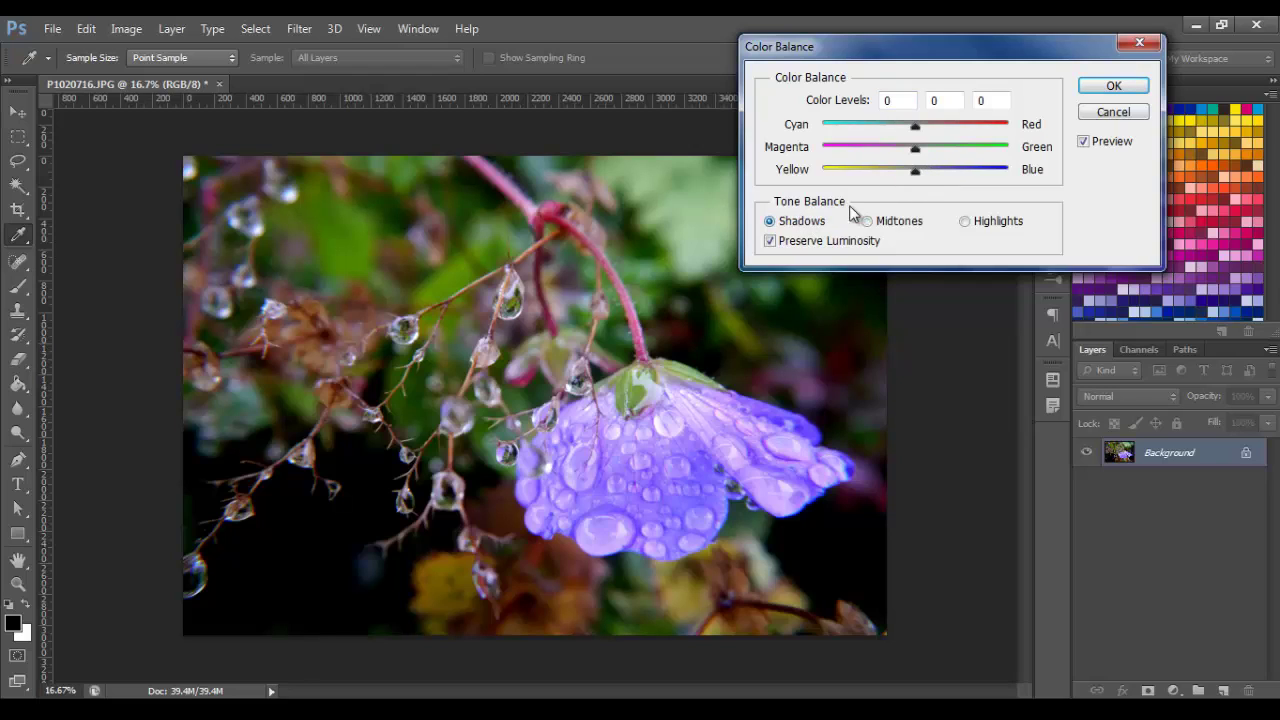
pyautogui.click(915, 173)
pyautogui.click(915, 171)
pyautogui.moveTo(916, 149); pyautogui.dragTo(945, 170)
# Reset the midtones Cyan/Red and Magenta/Green values to 0, keeping shadows at +38 green, and compare with Preview.
pyautogui.click(970, 222)
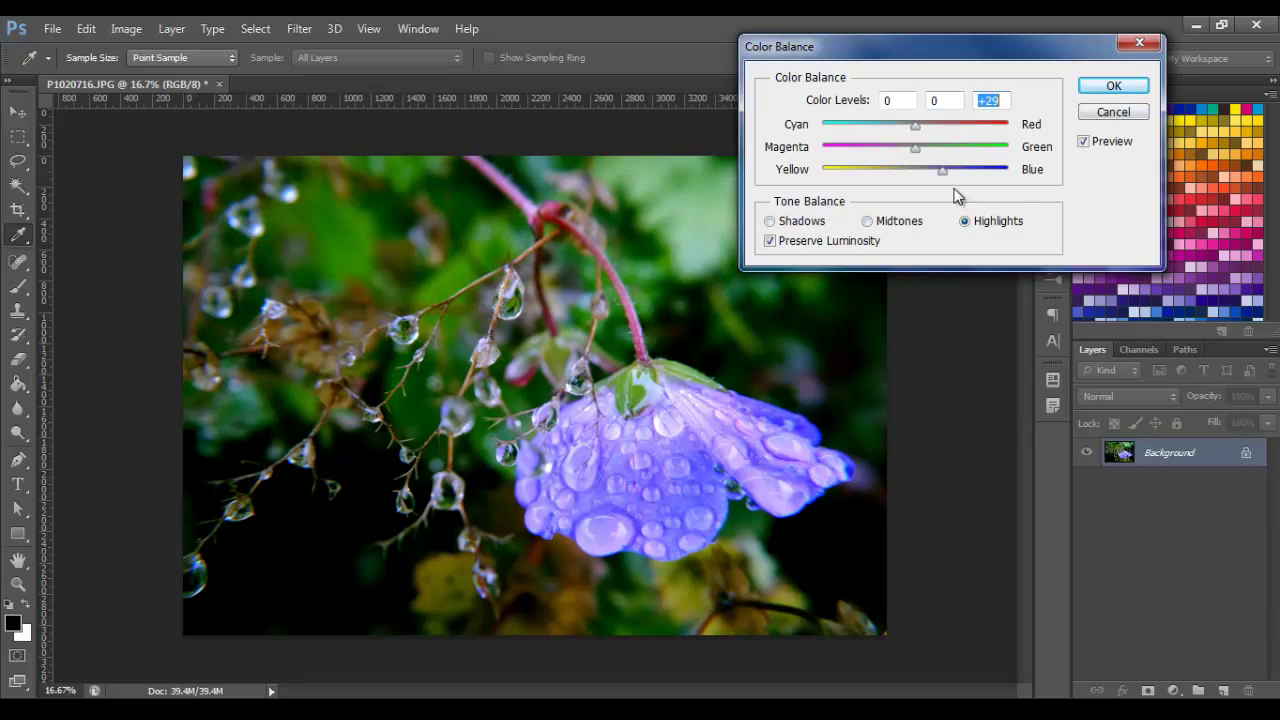
pyautogui.click(1083, 141)
pyautogui.click(1083, 141)
pyautogui.click(896, 224)
pyautogui.moveTo(916, 127); pyautogui.dragTo(893, 150)
pyautogui.press('Tab')
pyautogui.write('0')
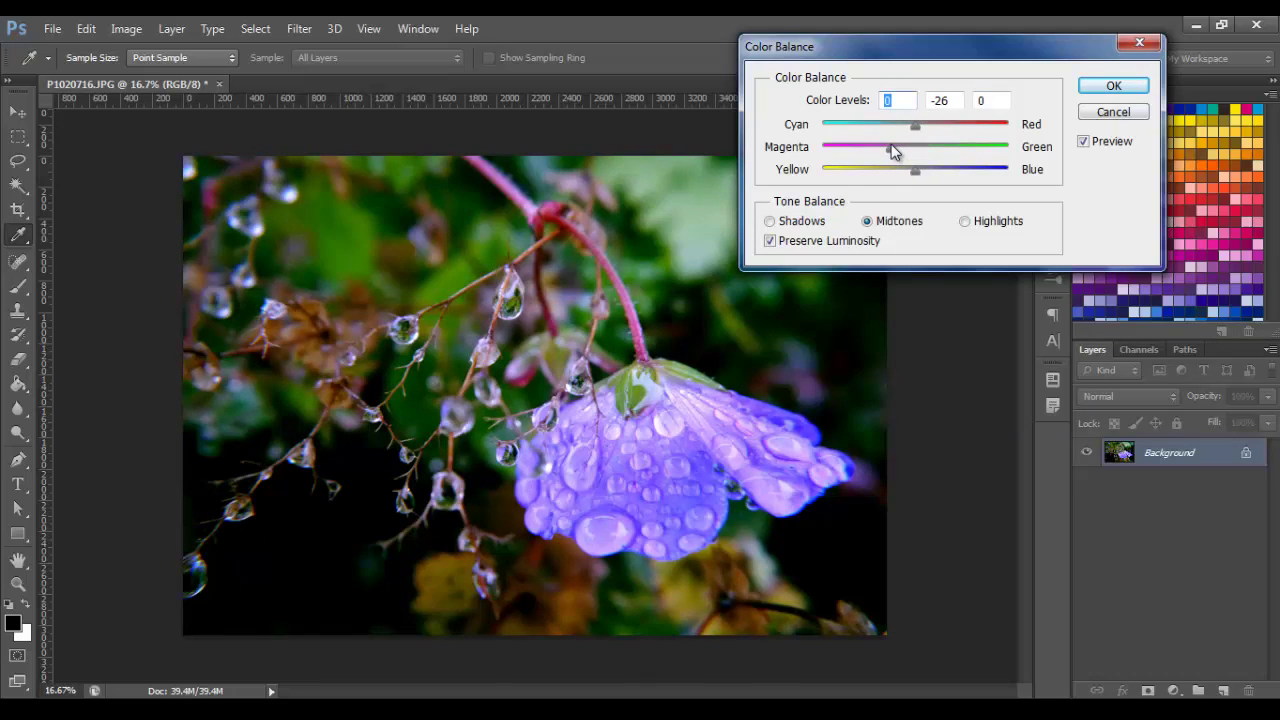
pyautogui.press('Tab')
pyautogui.write('0')
pyautogui.click(818, 228)
pyautogui.click(1084, 143)
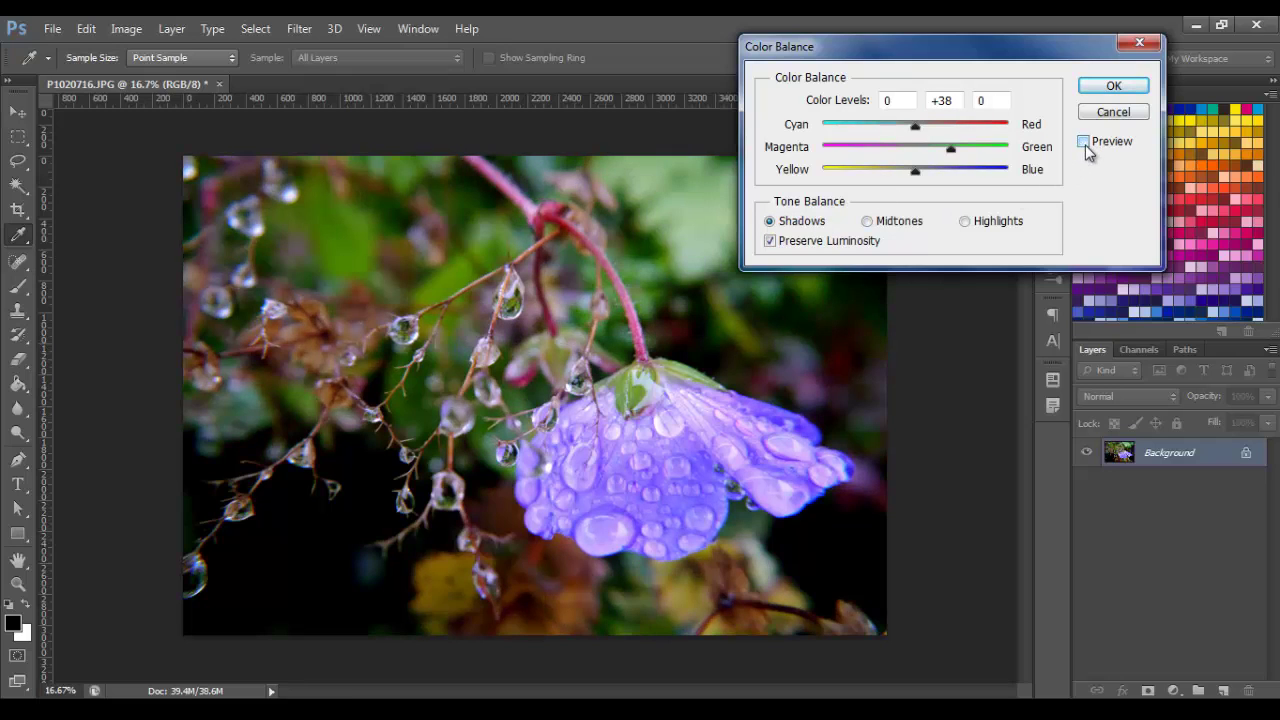
pyautogui.click(1086, 146)
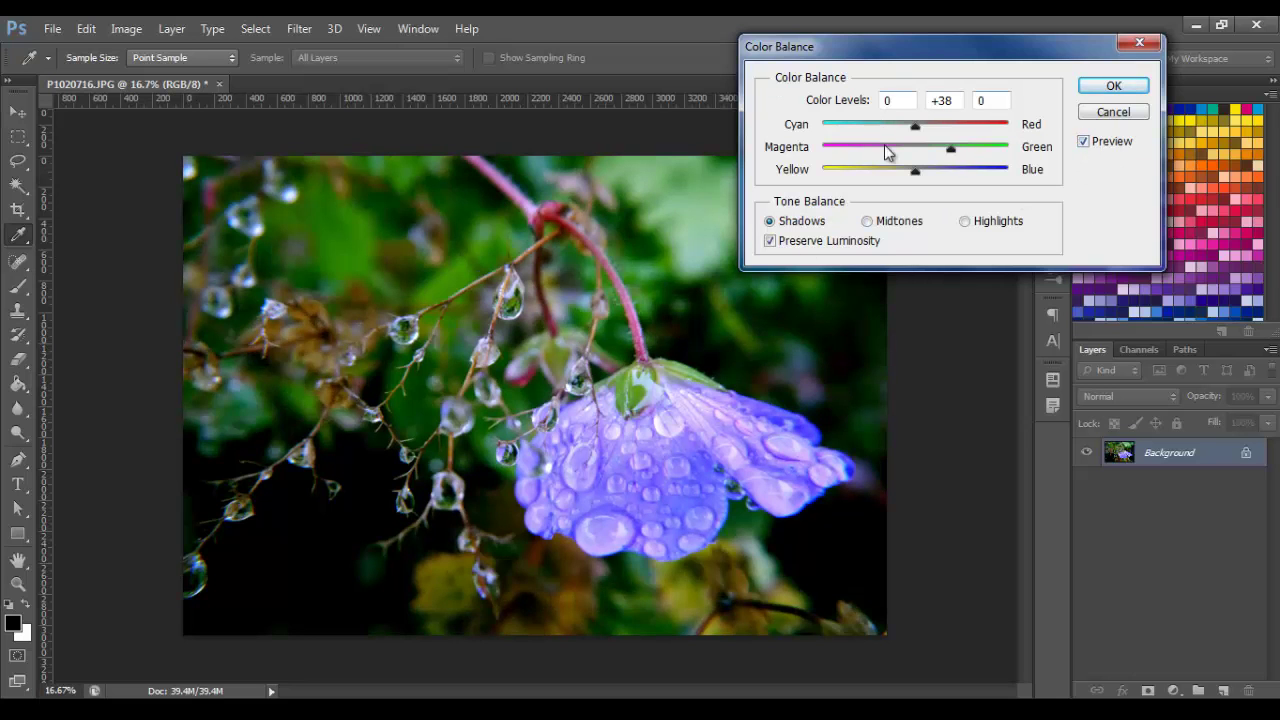
# Apply the Color Balance, then open Image > Adjustments > Hue/Saturation.
pyautogui.click(1113, 87)
pyautogui.press('c')
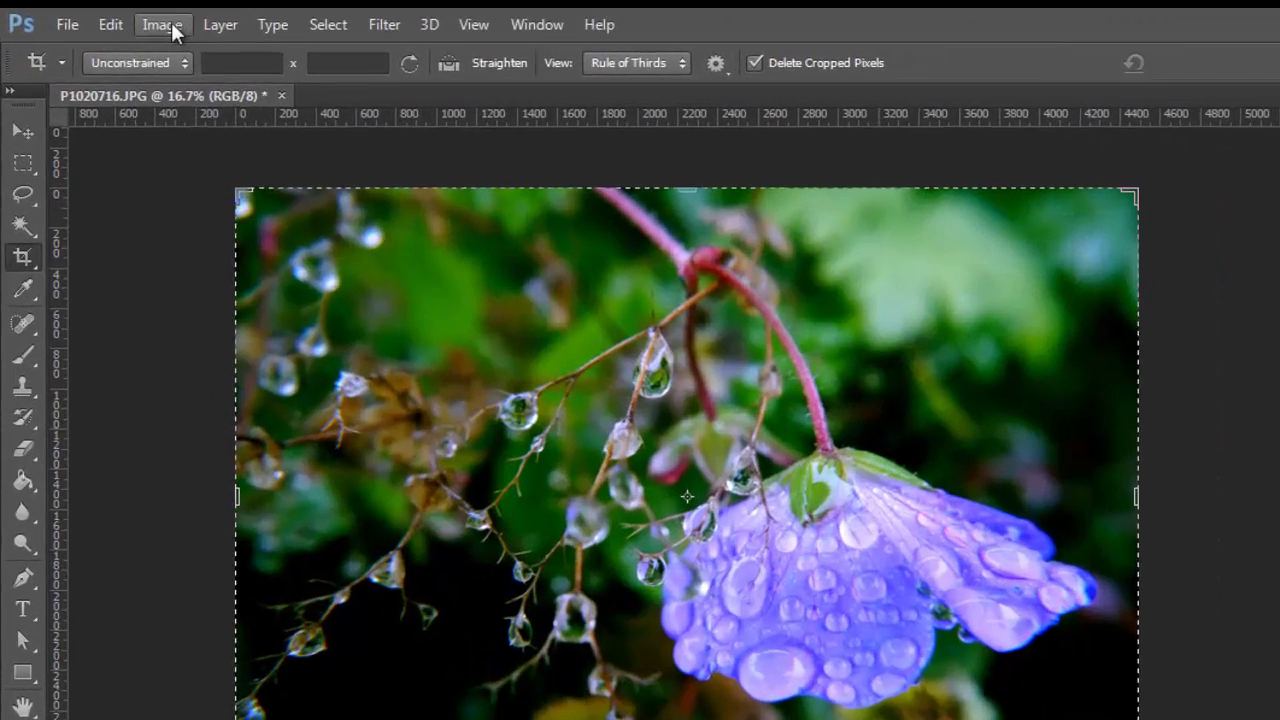
pyautogui.click(126, 28)
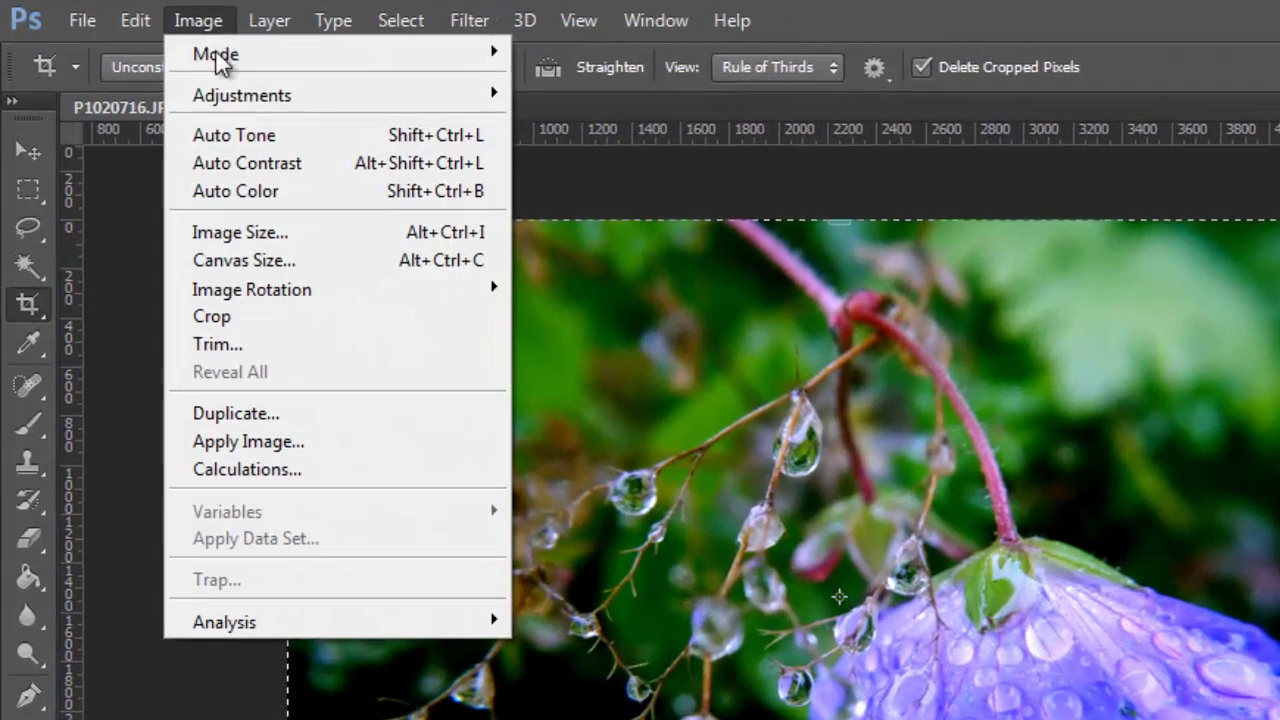
pyautogui.moveTo(158, 76)
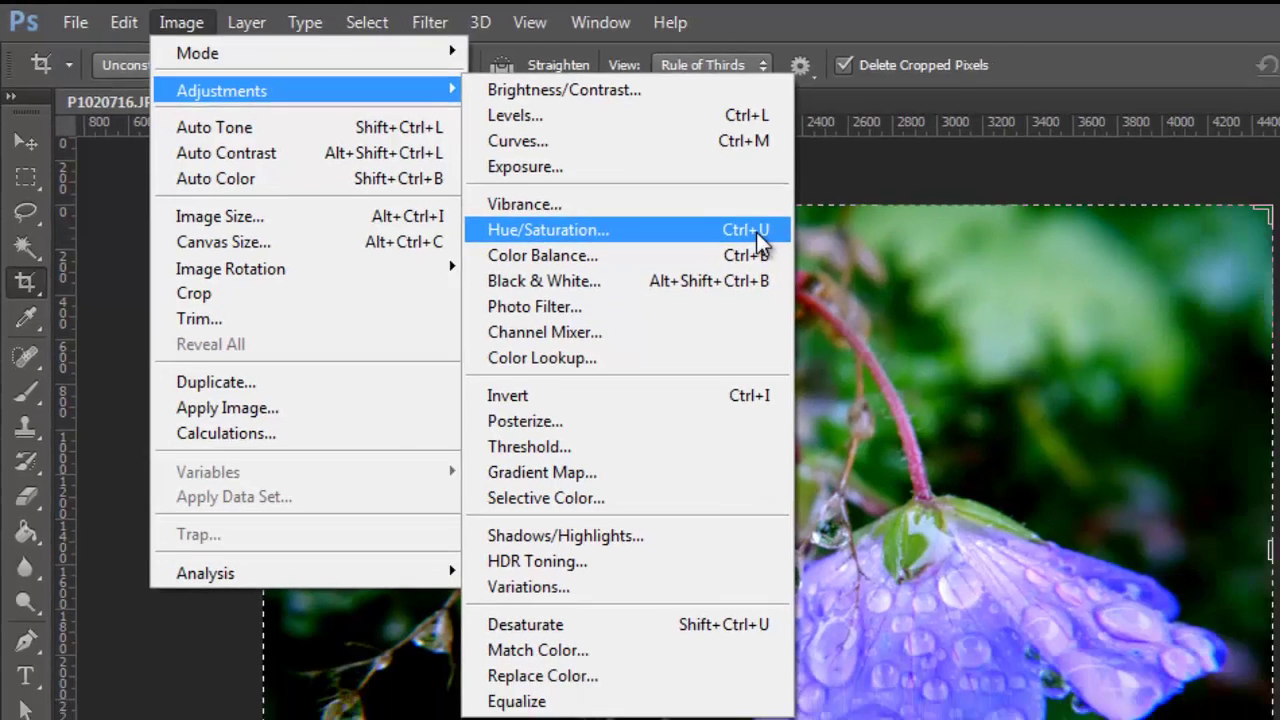
pyautogui.click(827, 250)
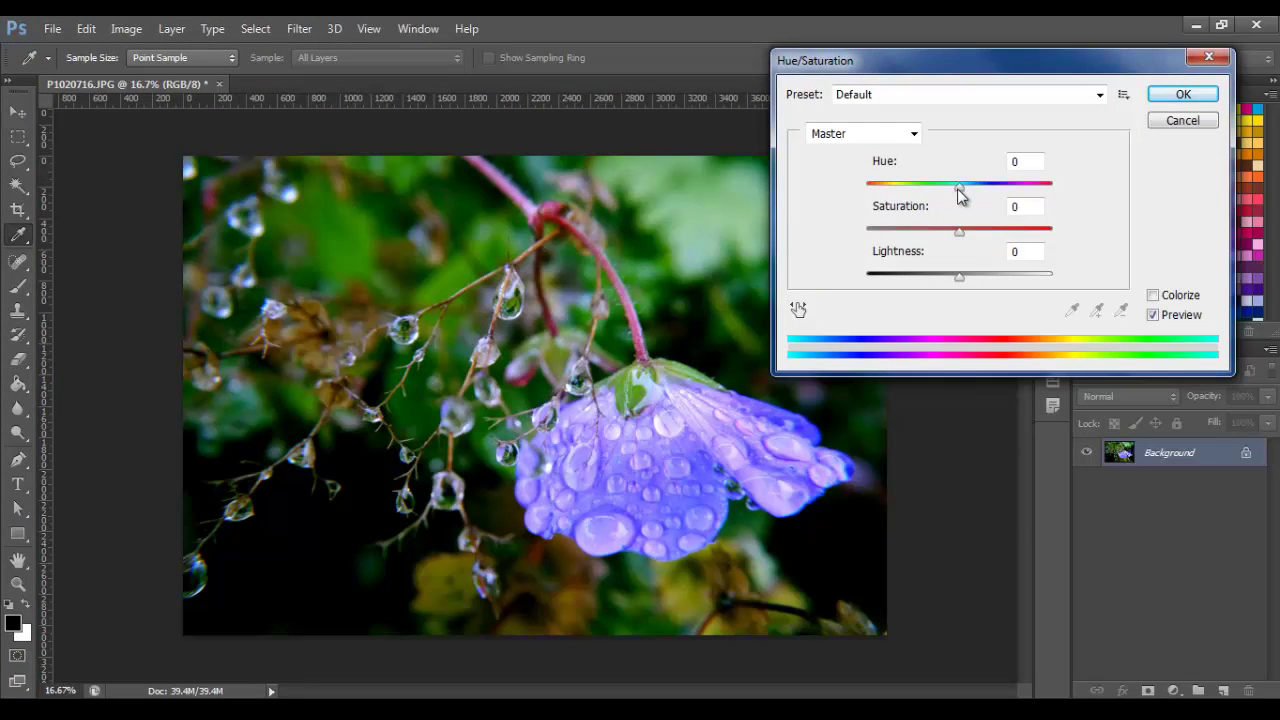
# Set Hue to +66 and Saturation to -39, turning the flower a muted pink, and apply it.
pyautogui.moveTo(959, 193); pyautogui.dragTo(918, 195)
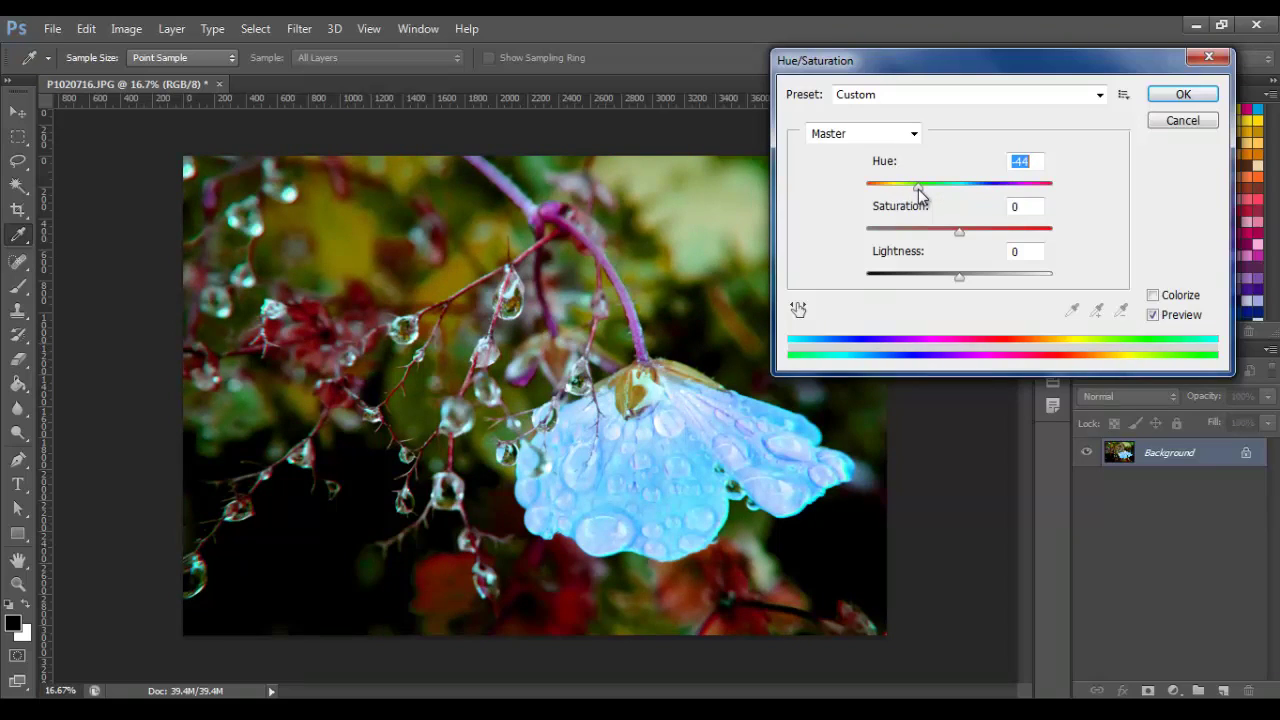
pyautogui.click(904, 190)
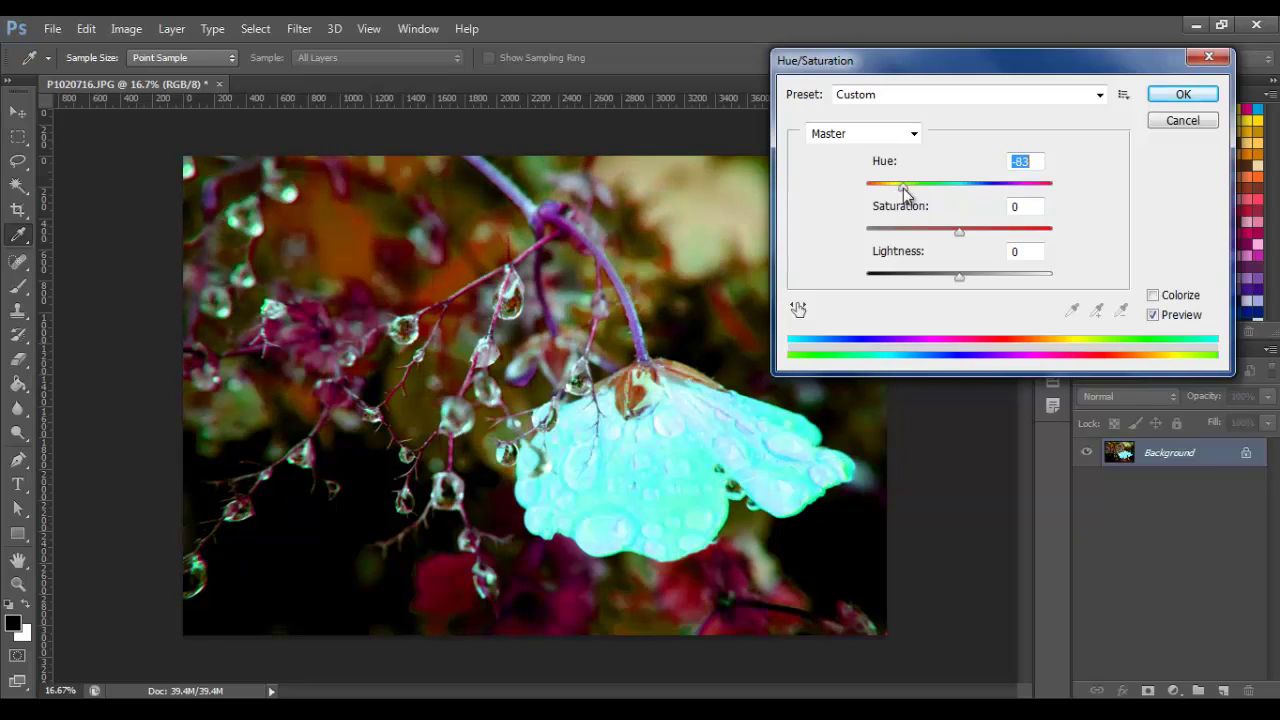
pyautogui.moveTo(903, 188); pyautogui.dragTo(902, 188)
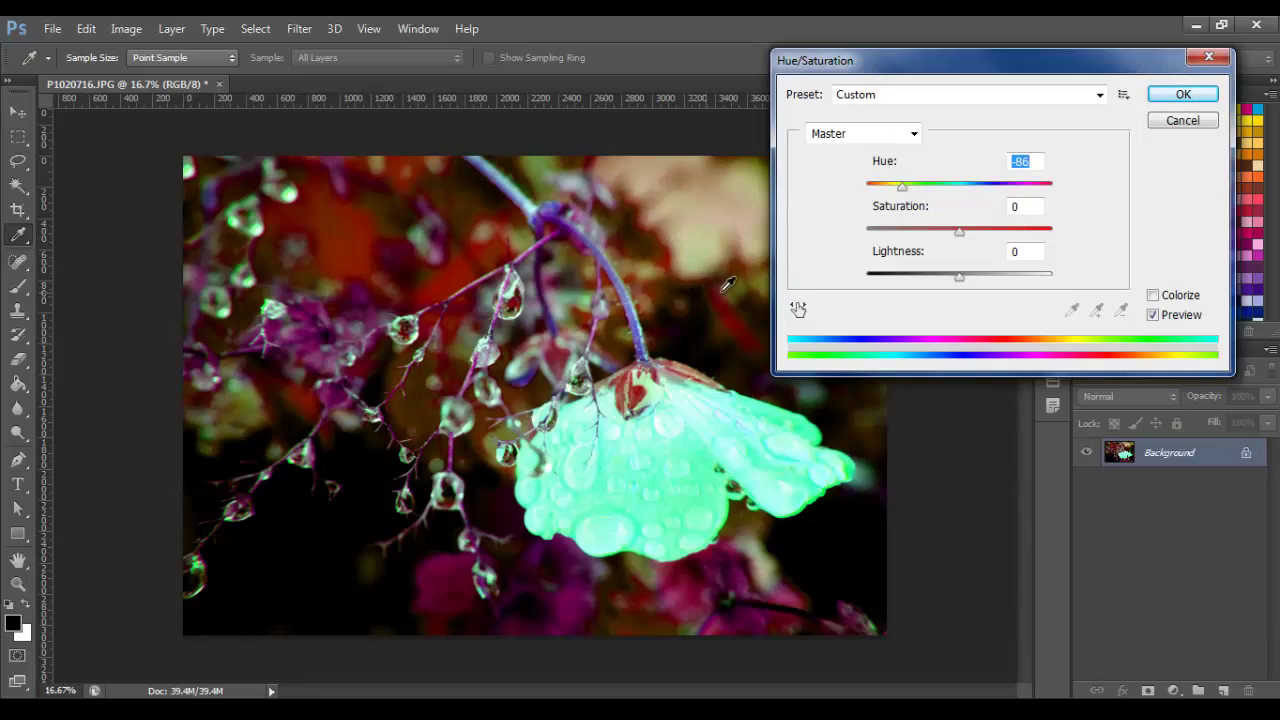
pyautogui.moveTo(903, 190); pyautogui.dragTo(978, 190)
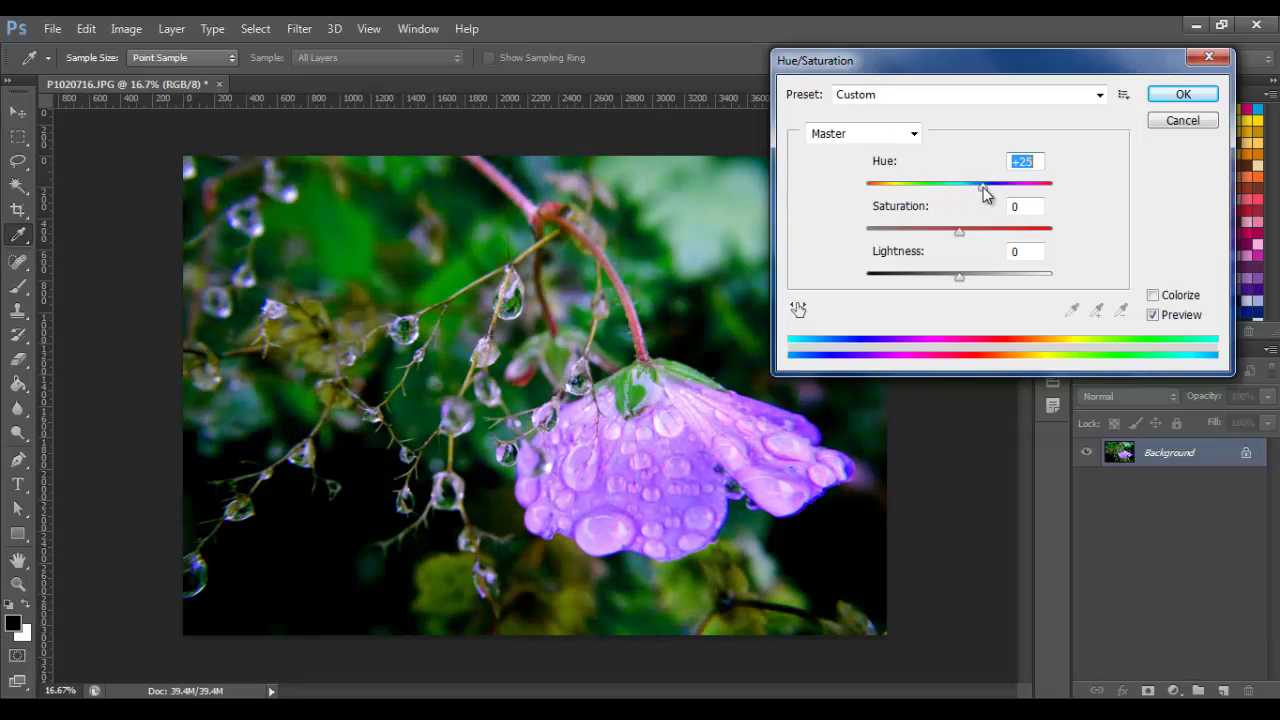
pyautogui.write('81')
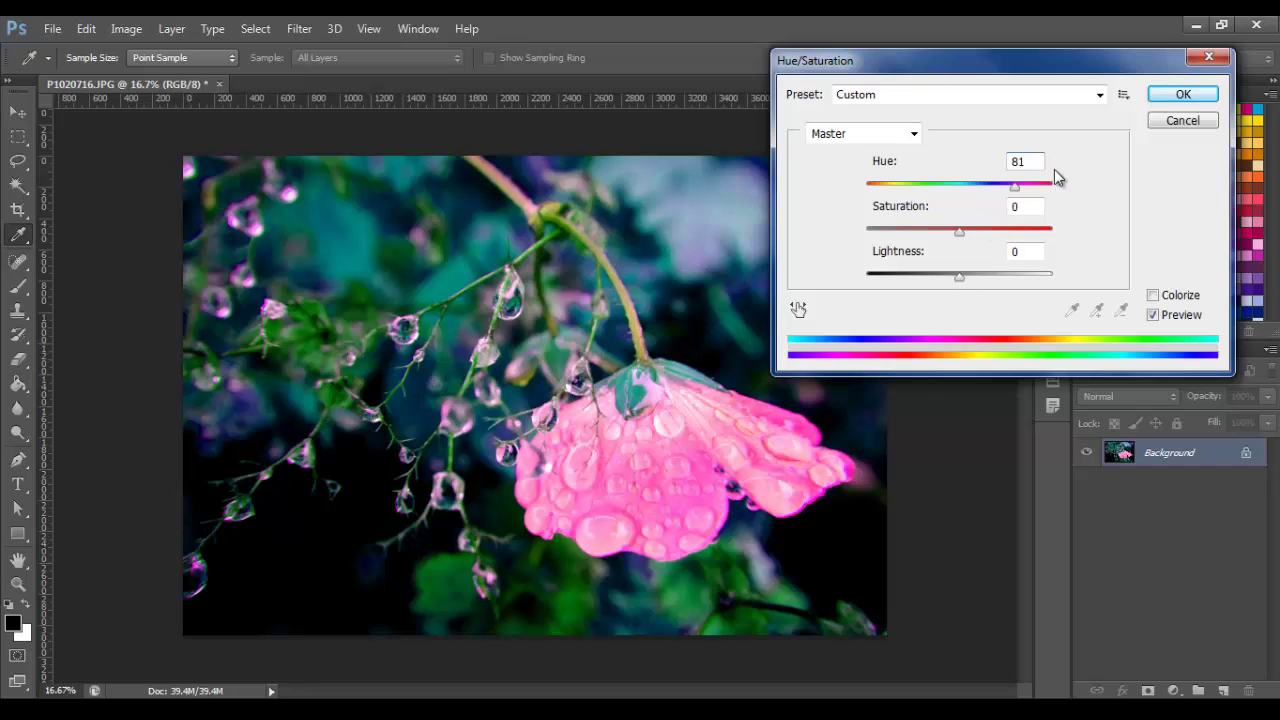
pyautogui.moveTo(1013, 187); pyautogui.dragTo(1011, 192)
pyautogui.moveTo(960, 231)
pyautogui.mouseDown()
pyautogui.moveTo(811, 234)
pyautogui.moveTo(1045, 232)
pyautogui.moveTo(1118, 211)
pyautogui.moveTo(953, 246)
pyautogui.mouseUp()
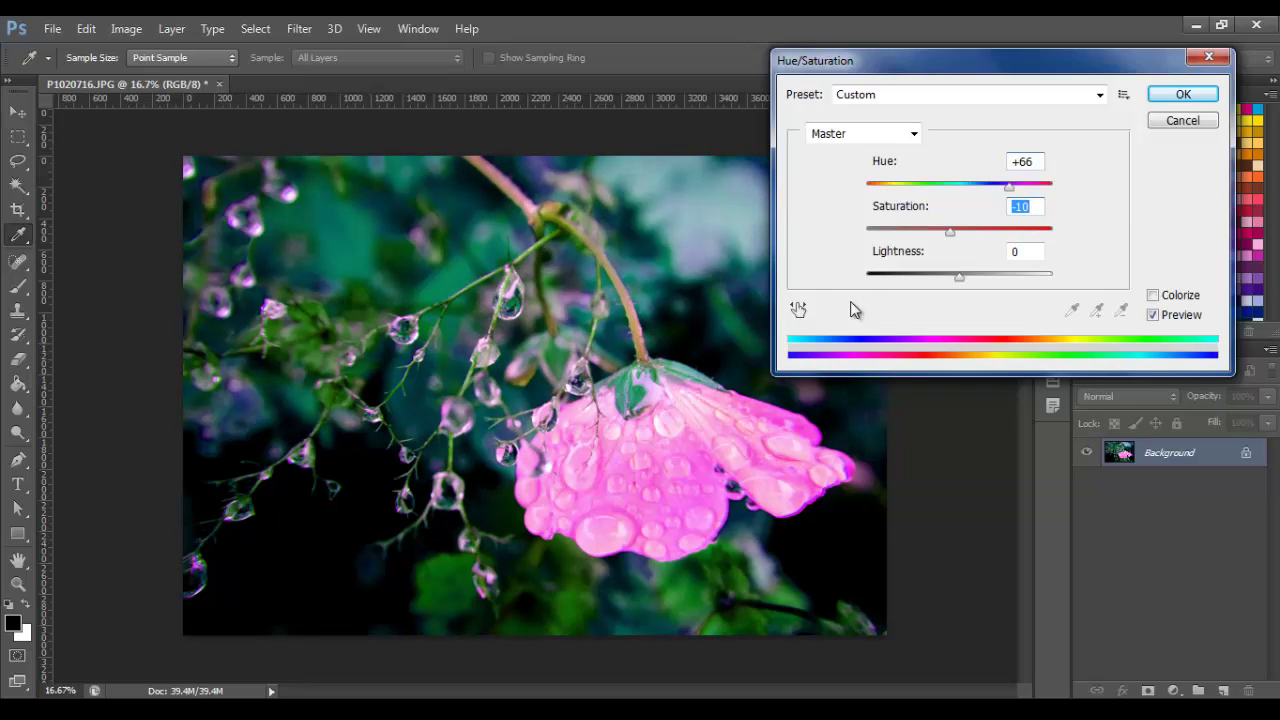
pyautogui.moveTo(905, 243); pyautogui.dragTo(923, 240)
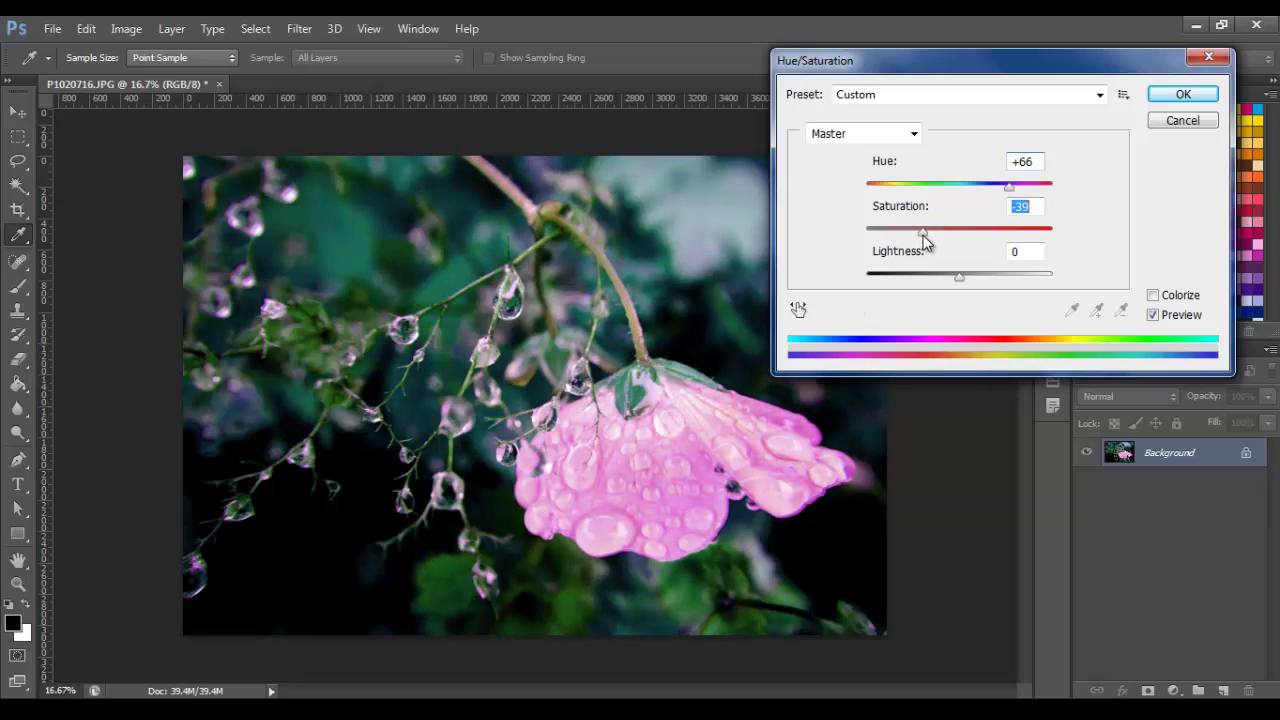
pyautogui.click(1180, 96)
# Raise Contrast to 35 with Brightness at 0 in Brightness/Contrast, compare, and apply.
pyautogui.press('c')
pyautogui.click(210, 28)
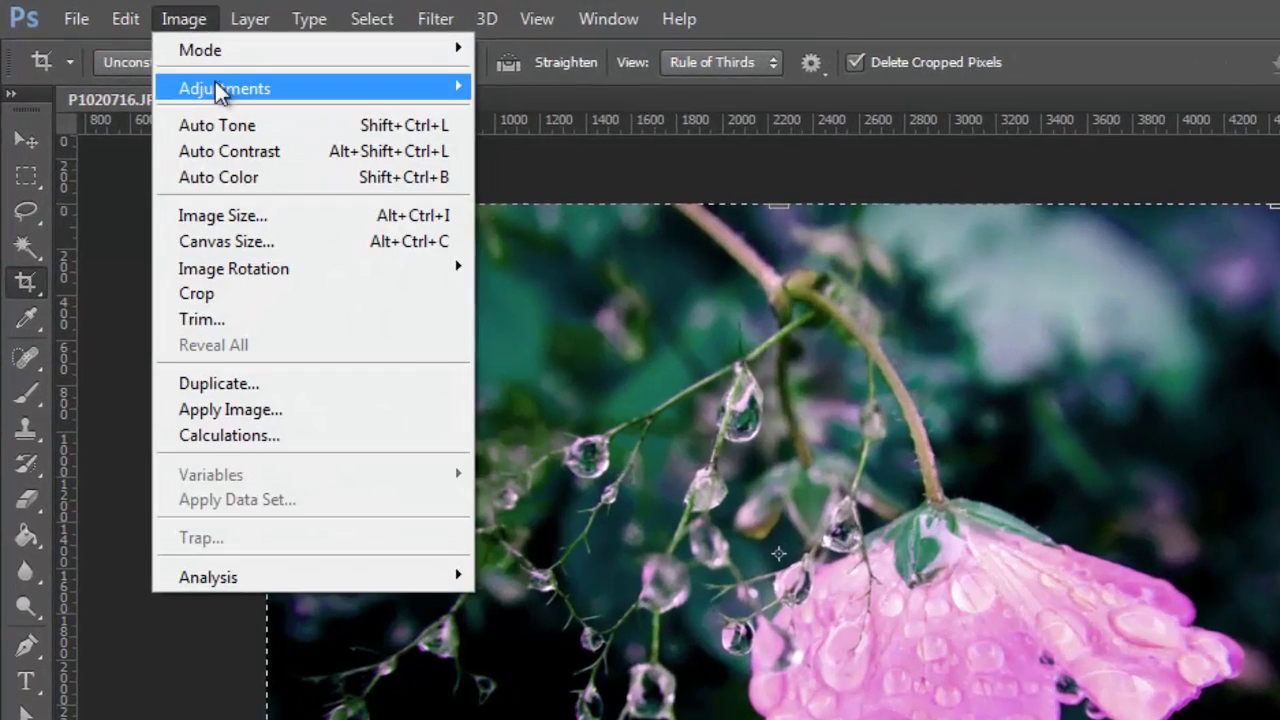
pyautogui.moveTo(218, 90)
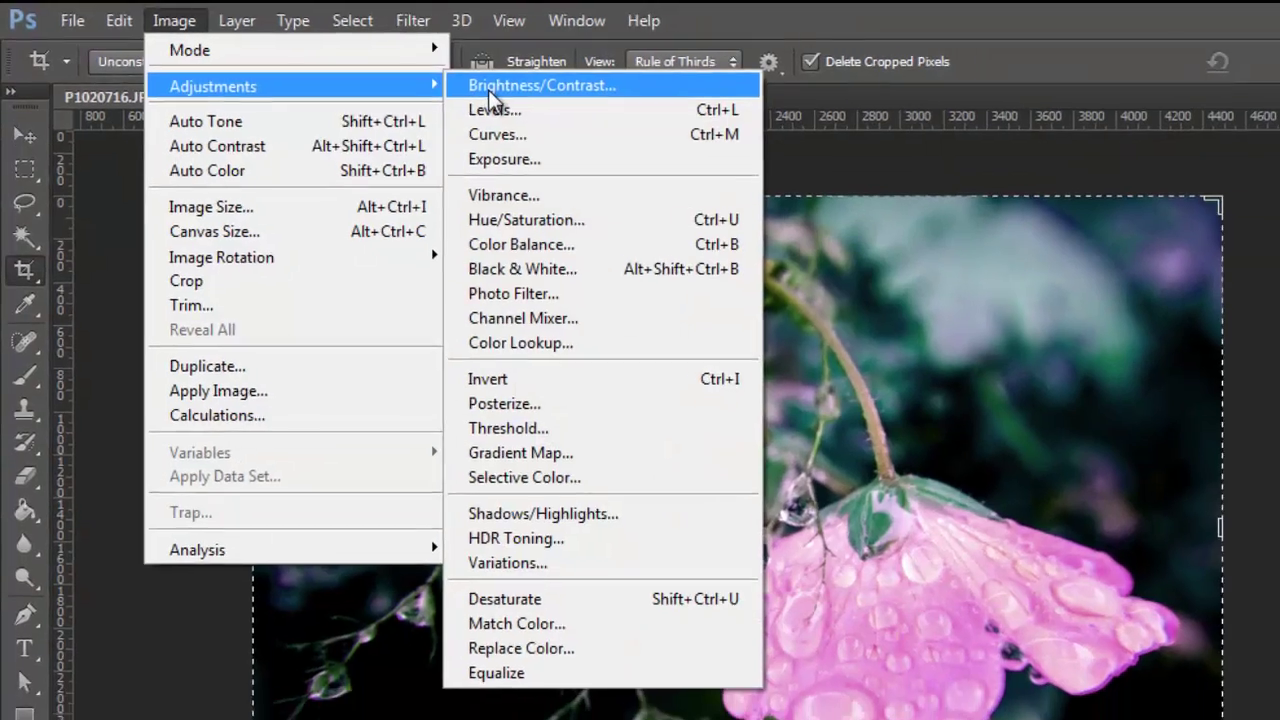
pyautogui.click(515, 88)
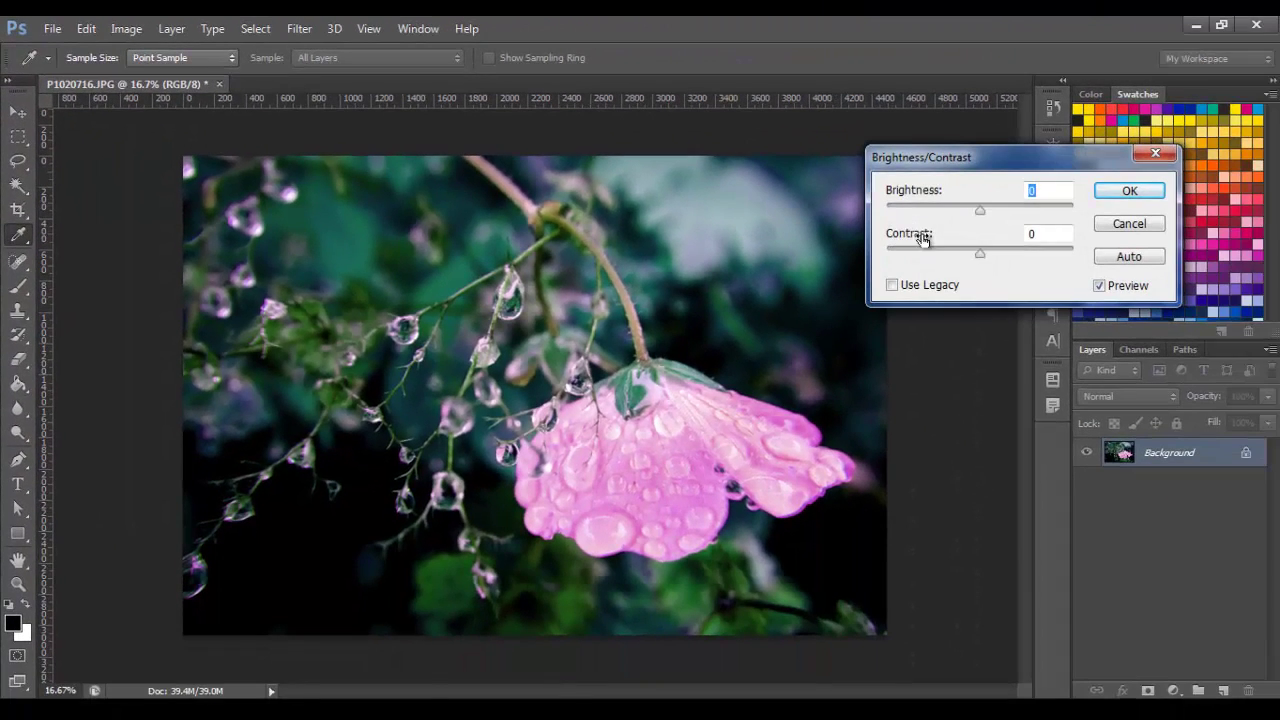
pyautogui.moveTo(979, 250); pyautogui.dragTo(994, 255)
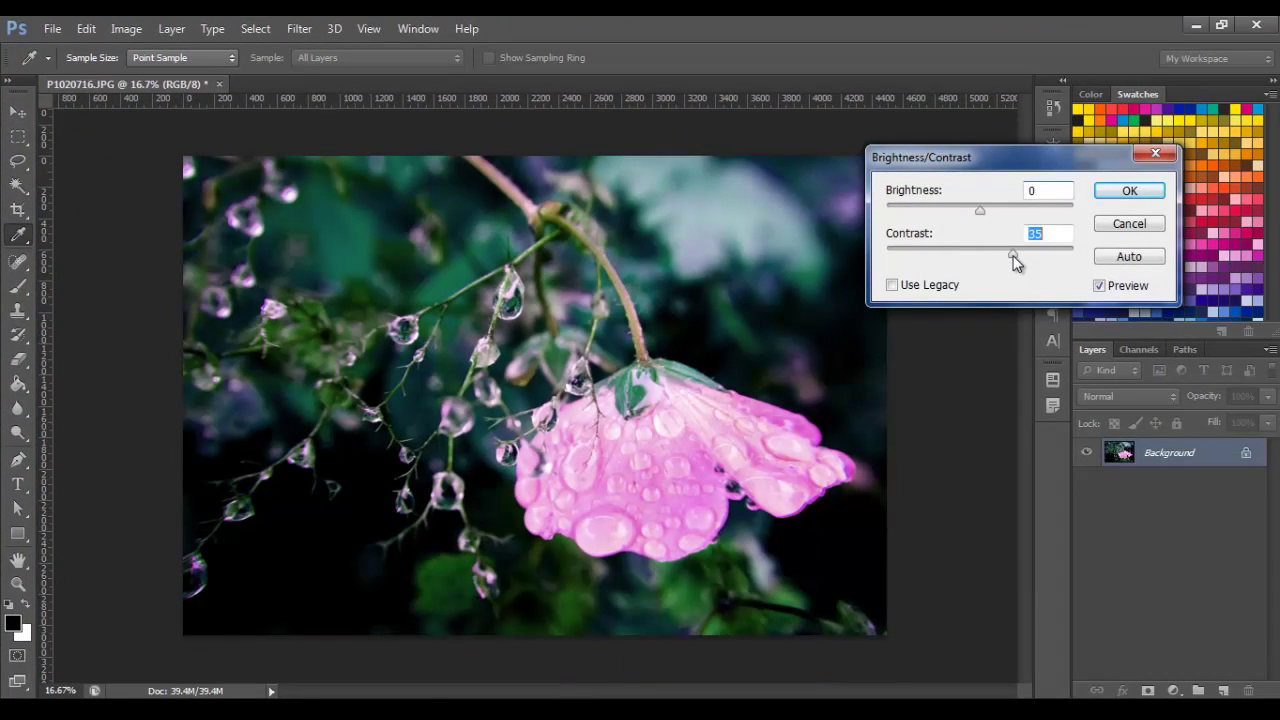
pyautogui.click(1100, 286)
pyautogui.click(1100, 286)
pyautogui.click(1127, 191)
pyautogui.press('c')
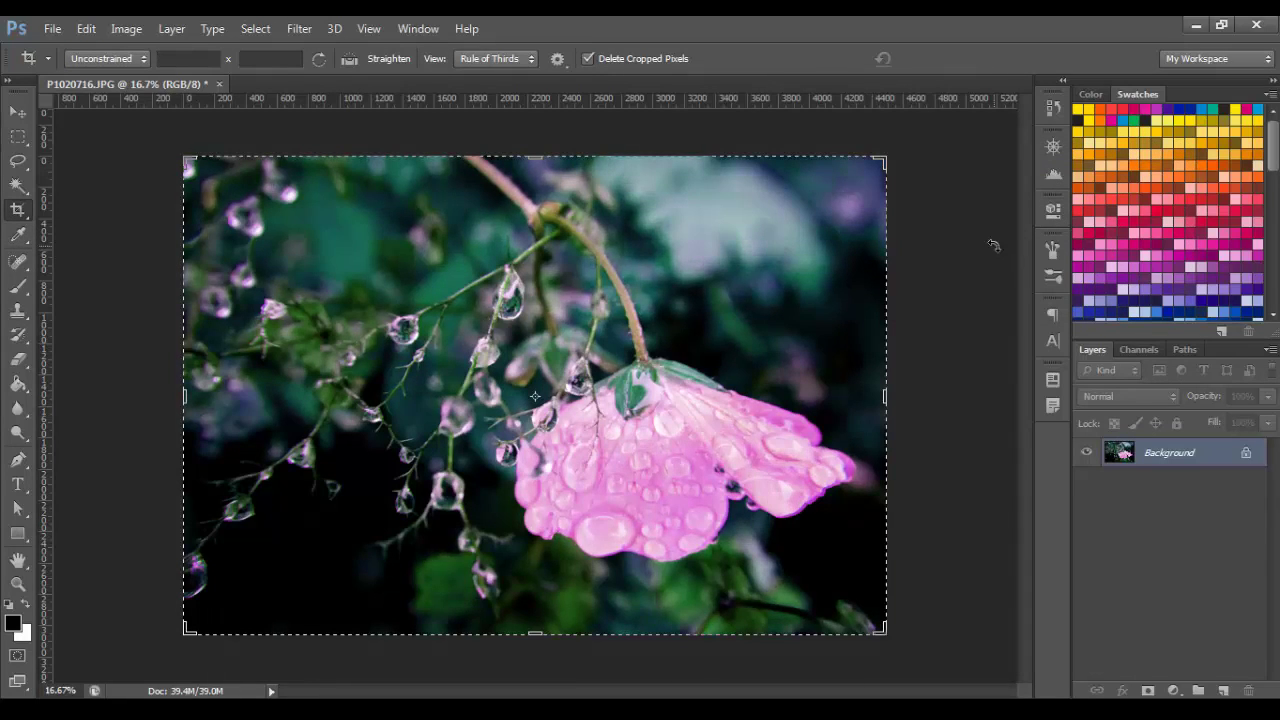
# Undo back to the purple flower on green foliage, then desaturate the photo to black and white.
pyautogui.hotkey('ctrl', 'z')
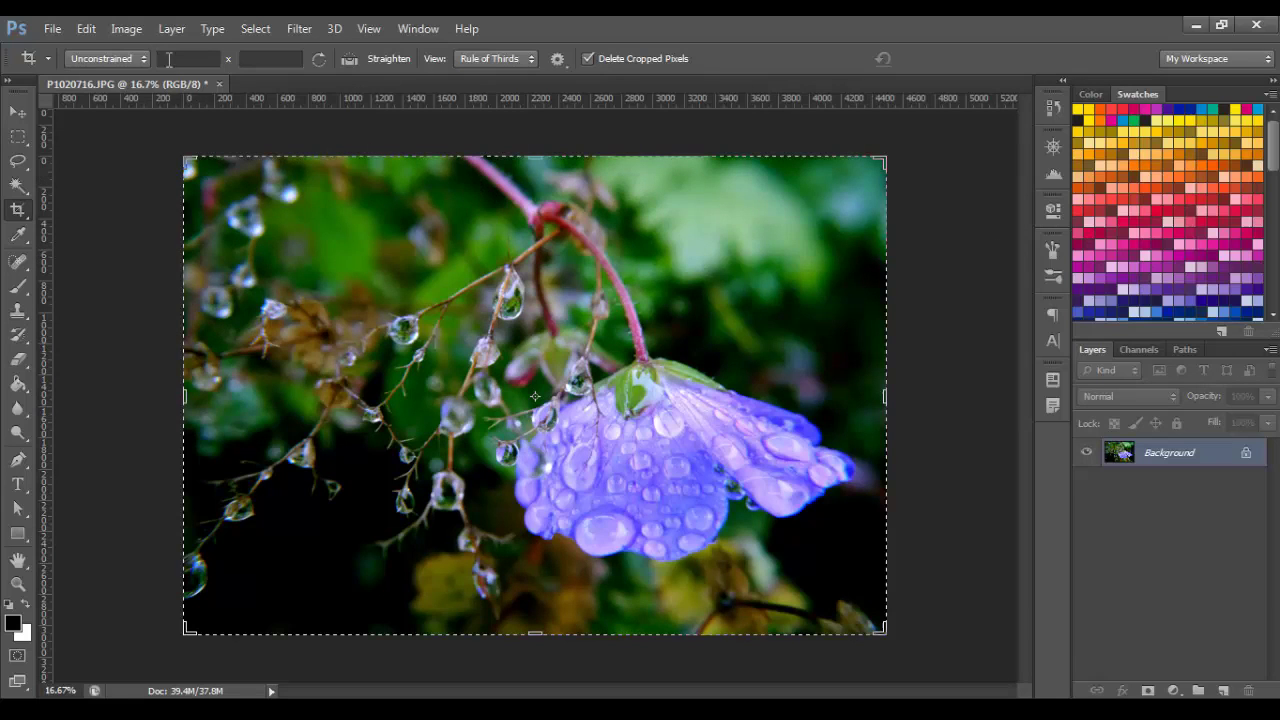
pyautogui.click(126, 29)
pyautogui.moveTo(143, 77)
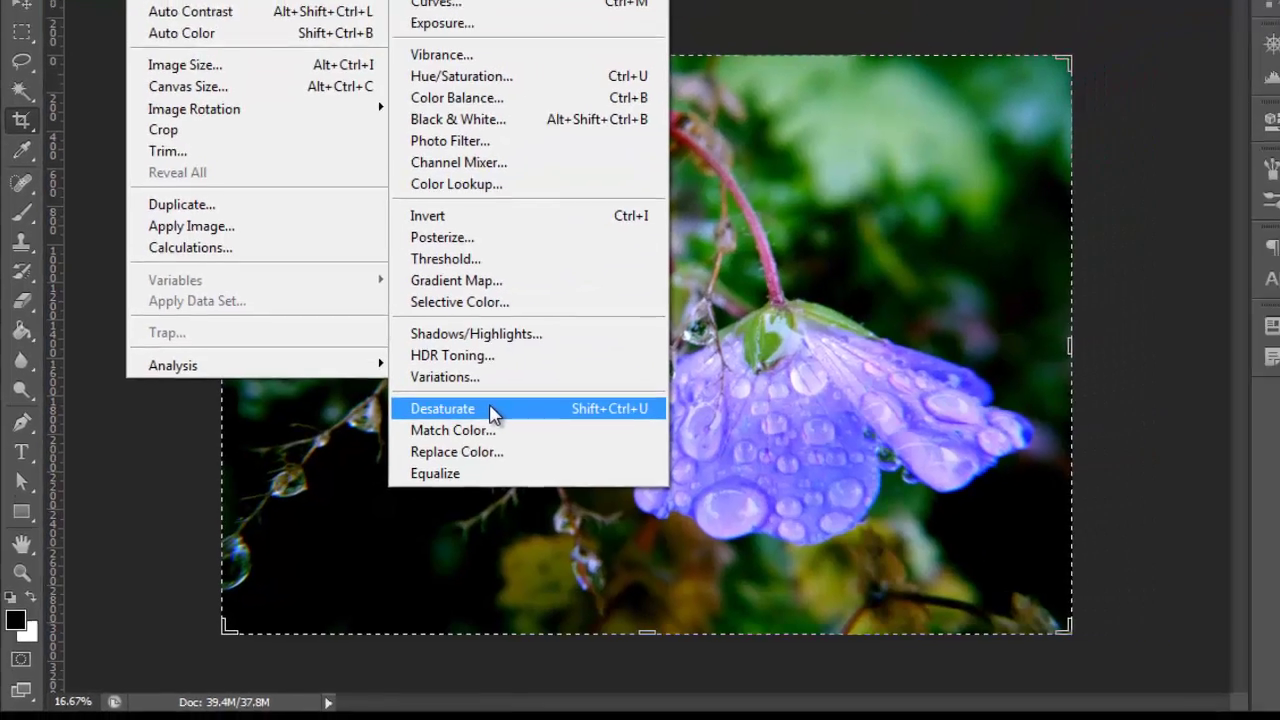
pyautogui.click(541, 389)
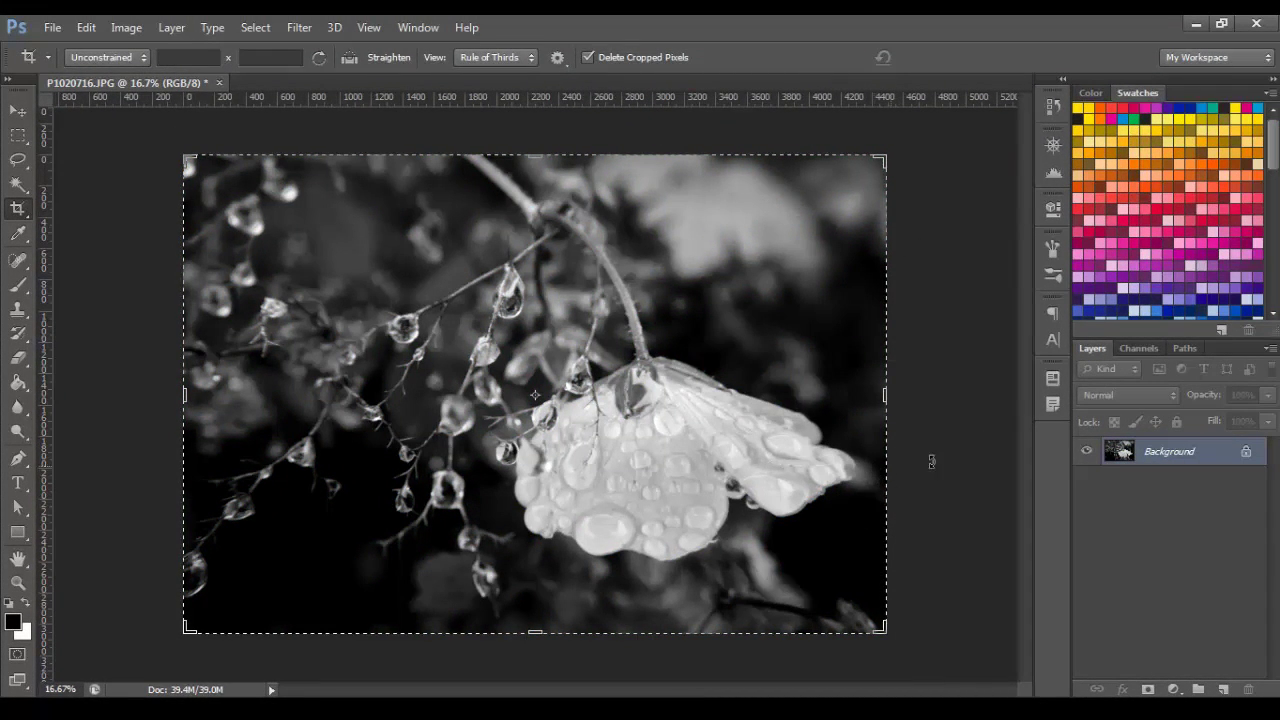
# In Levels, nudge the midtone input slider to darken midtones, compare with Preview, and apply.
pyautogui.doubleClick(147, 40)
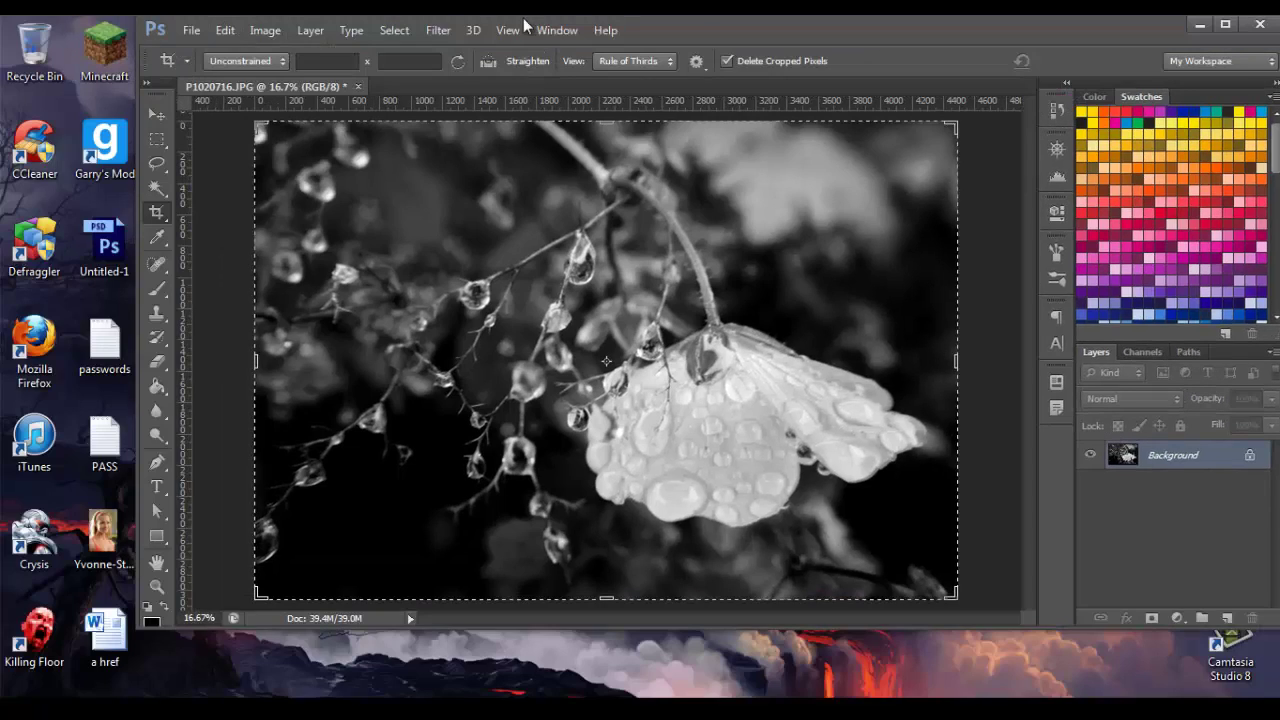
pyautogui.doubleClick(702, 25)
pyautogui.click(134, 30)
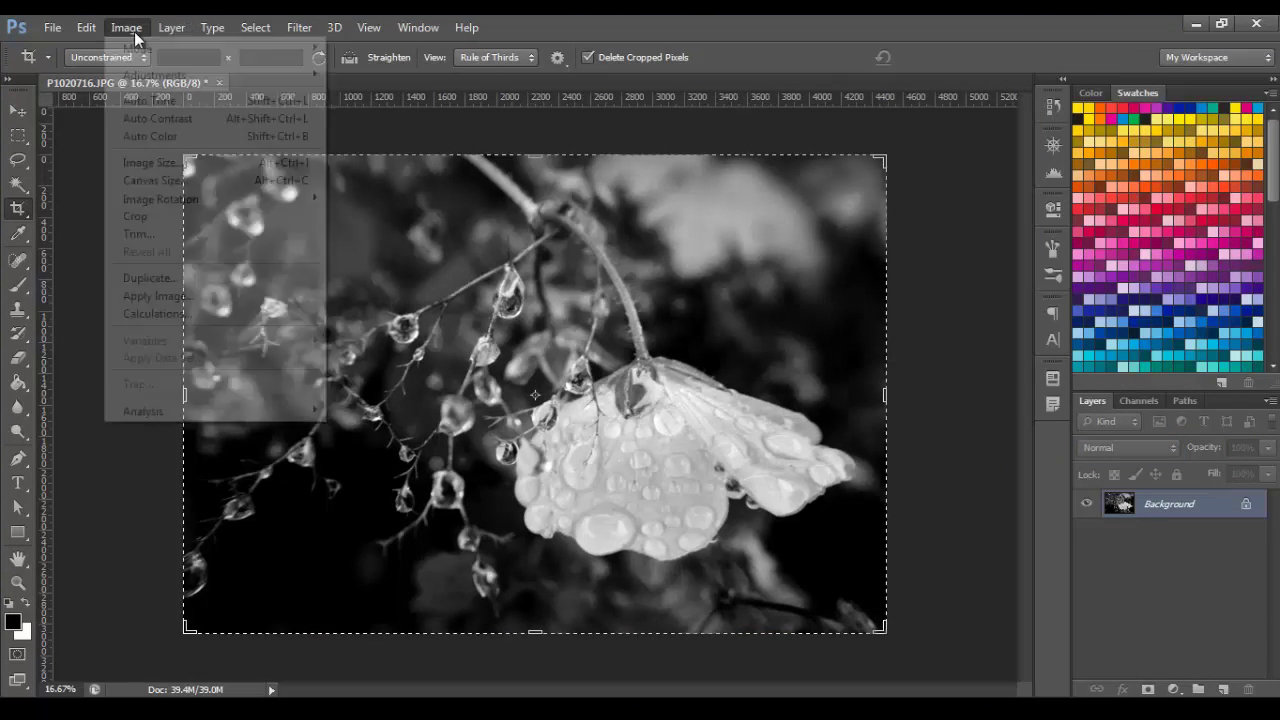
pyautogui.moveTo(152, 75)
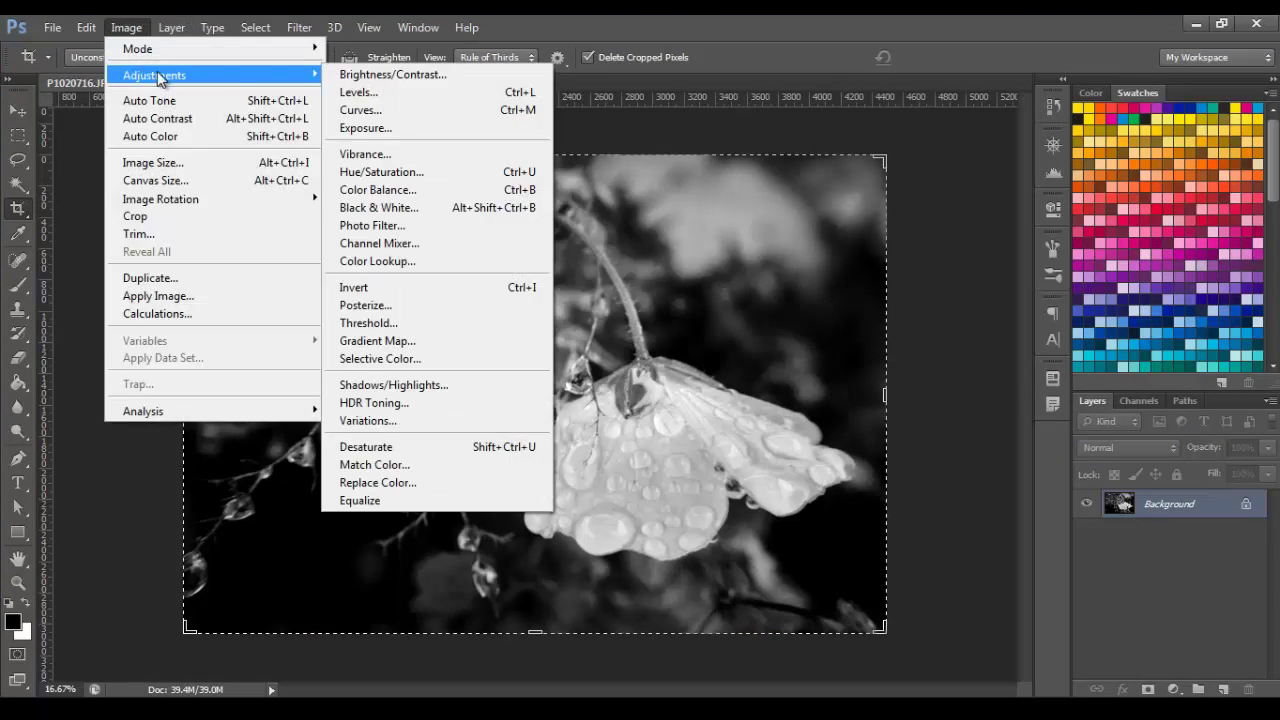
pyautogui.click(362, 95)
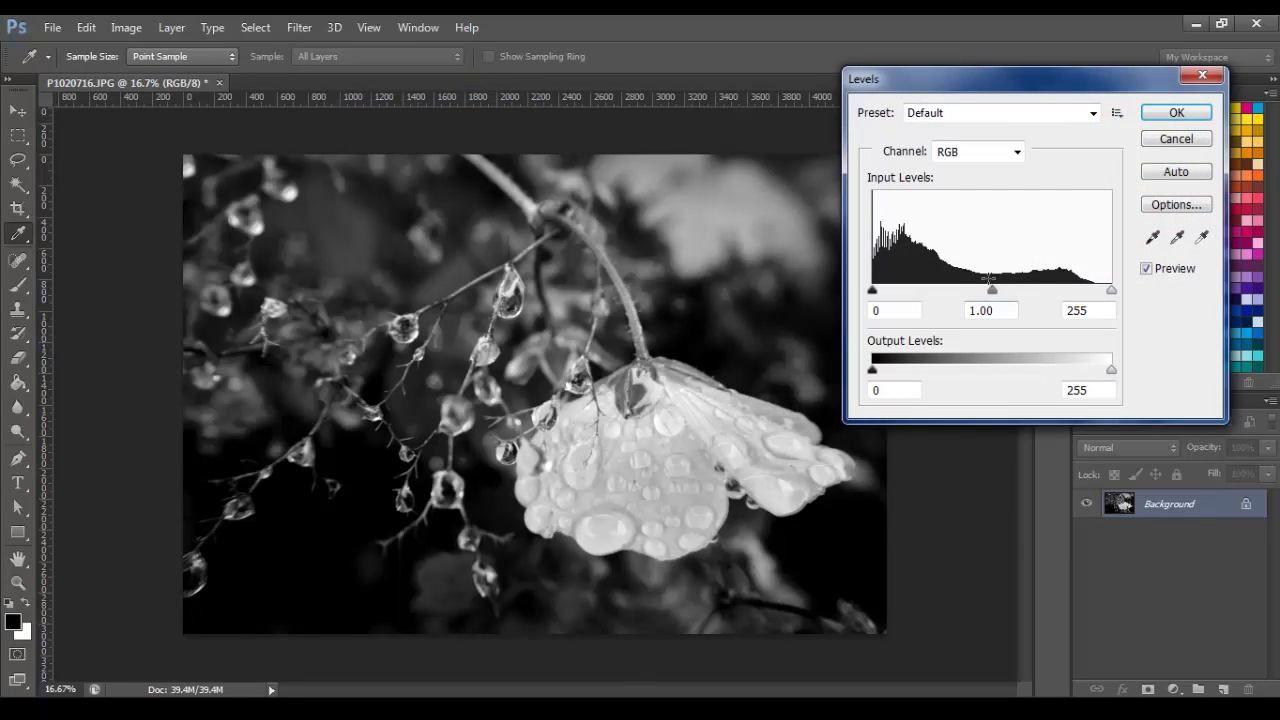
pyautogui.moveTo(1000, 300)
pyautogui.mouseDown()
pyautogui.moveTo(988, 297)
pyautogui.moveTo(1003, 296)
pyautogui.mouseUp()
pyautogui.click(1147, 268)
pyautogui.click(1147, 268)
pyautogui.click(1190, 112)
pyautogui.press('c')
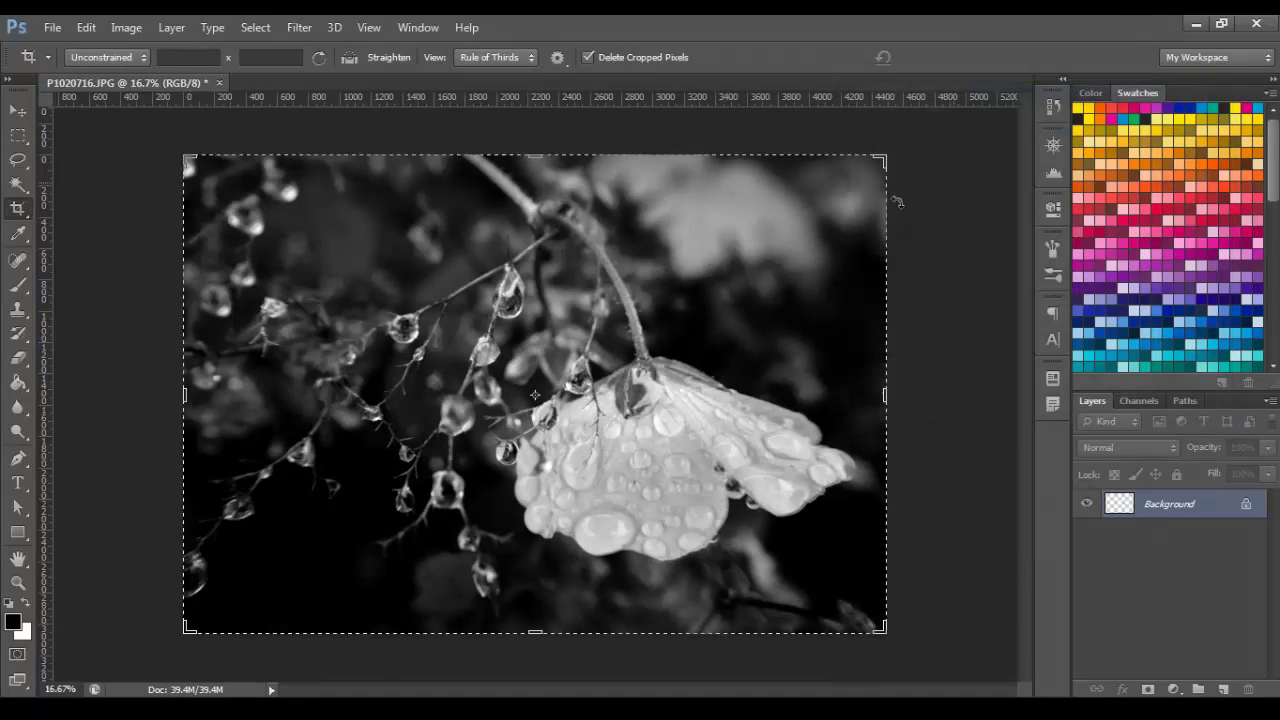